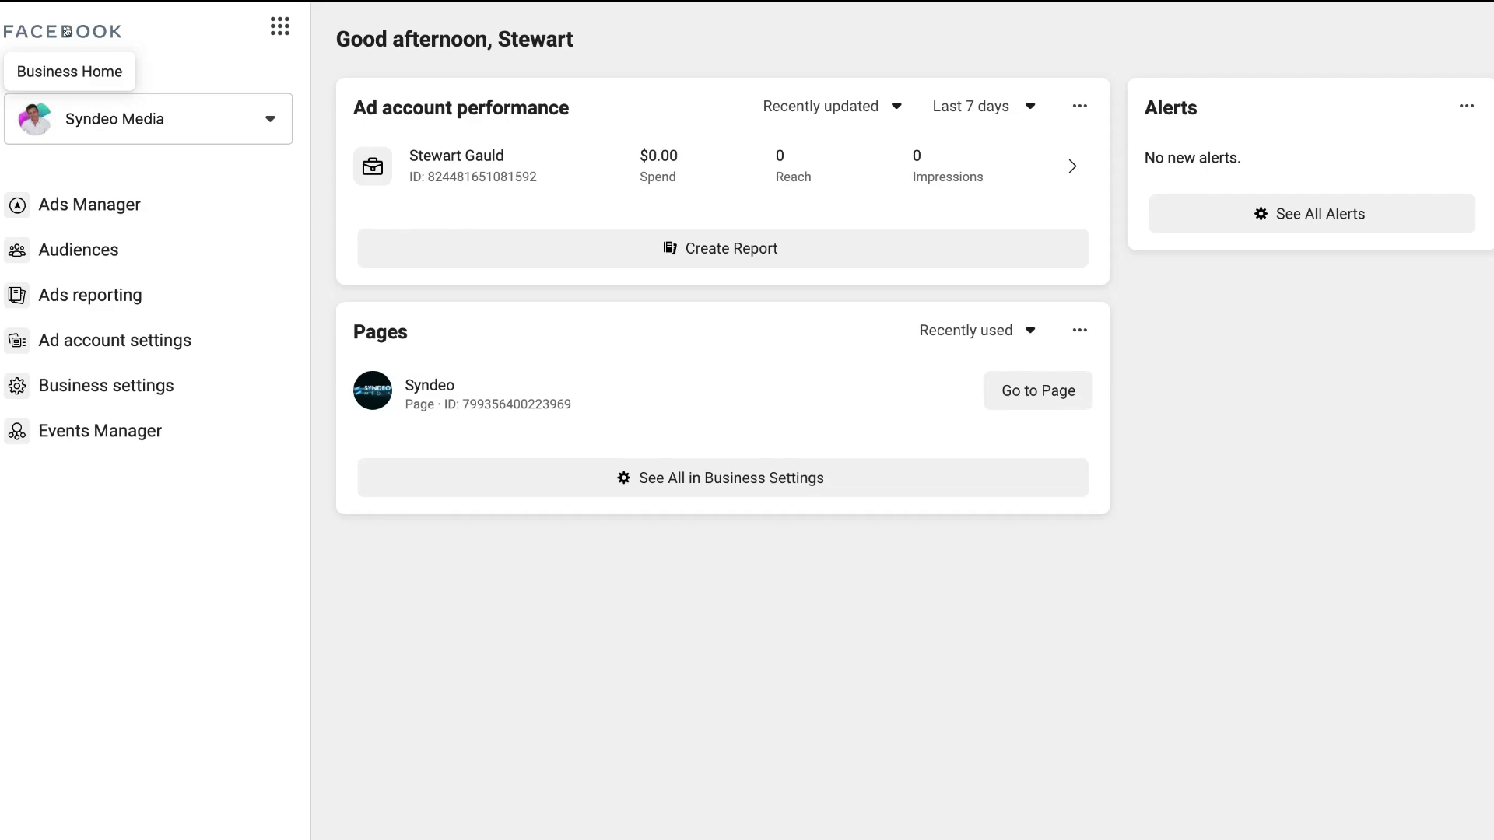
# Open the Business settings and look at the options for adding a Page under the business accounts.
pyautogui.click(279, 24)
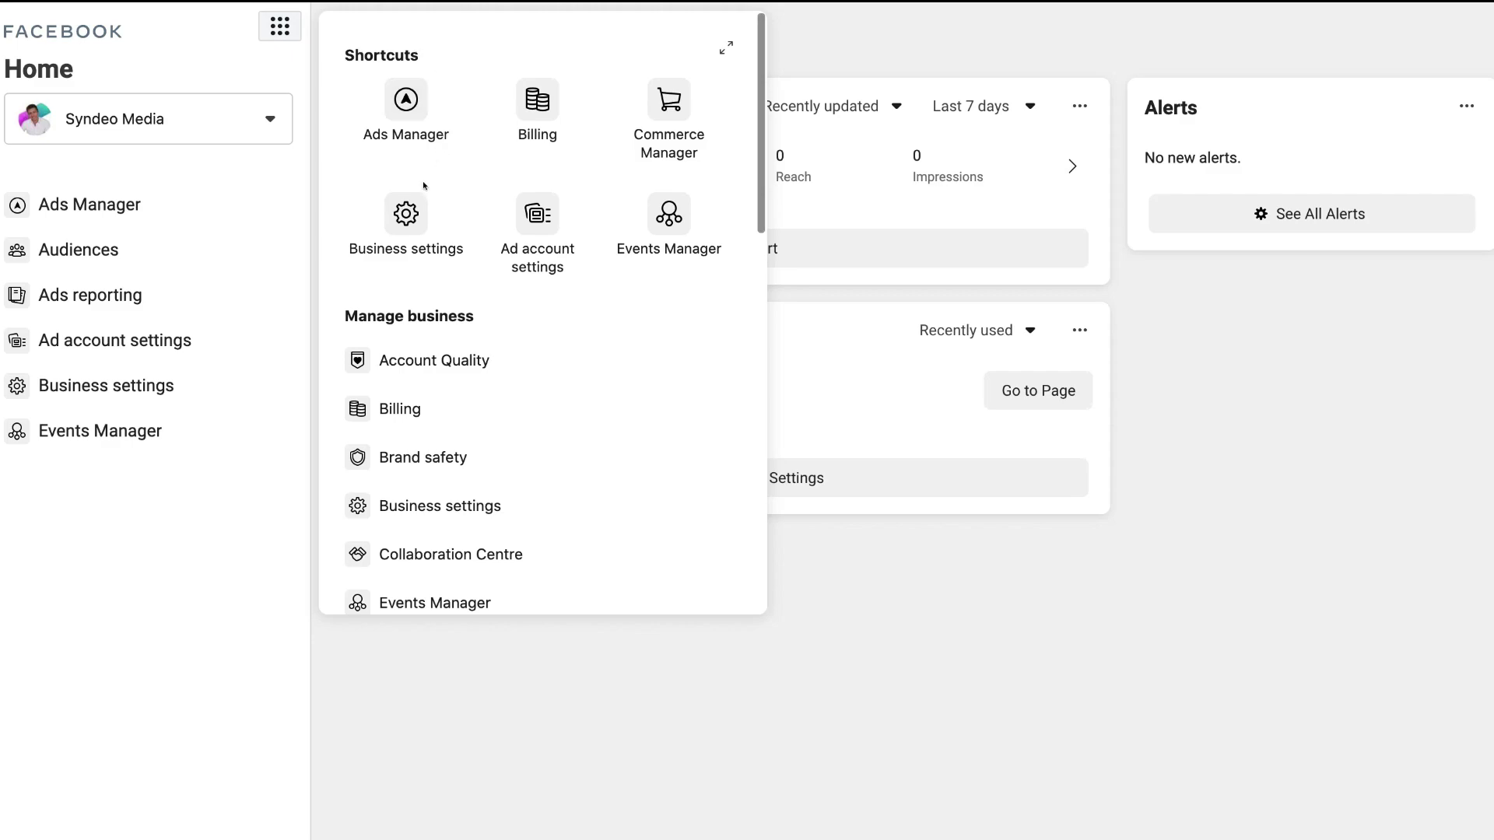
pyautogui.click(405, 216)
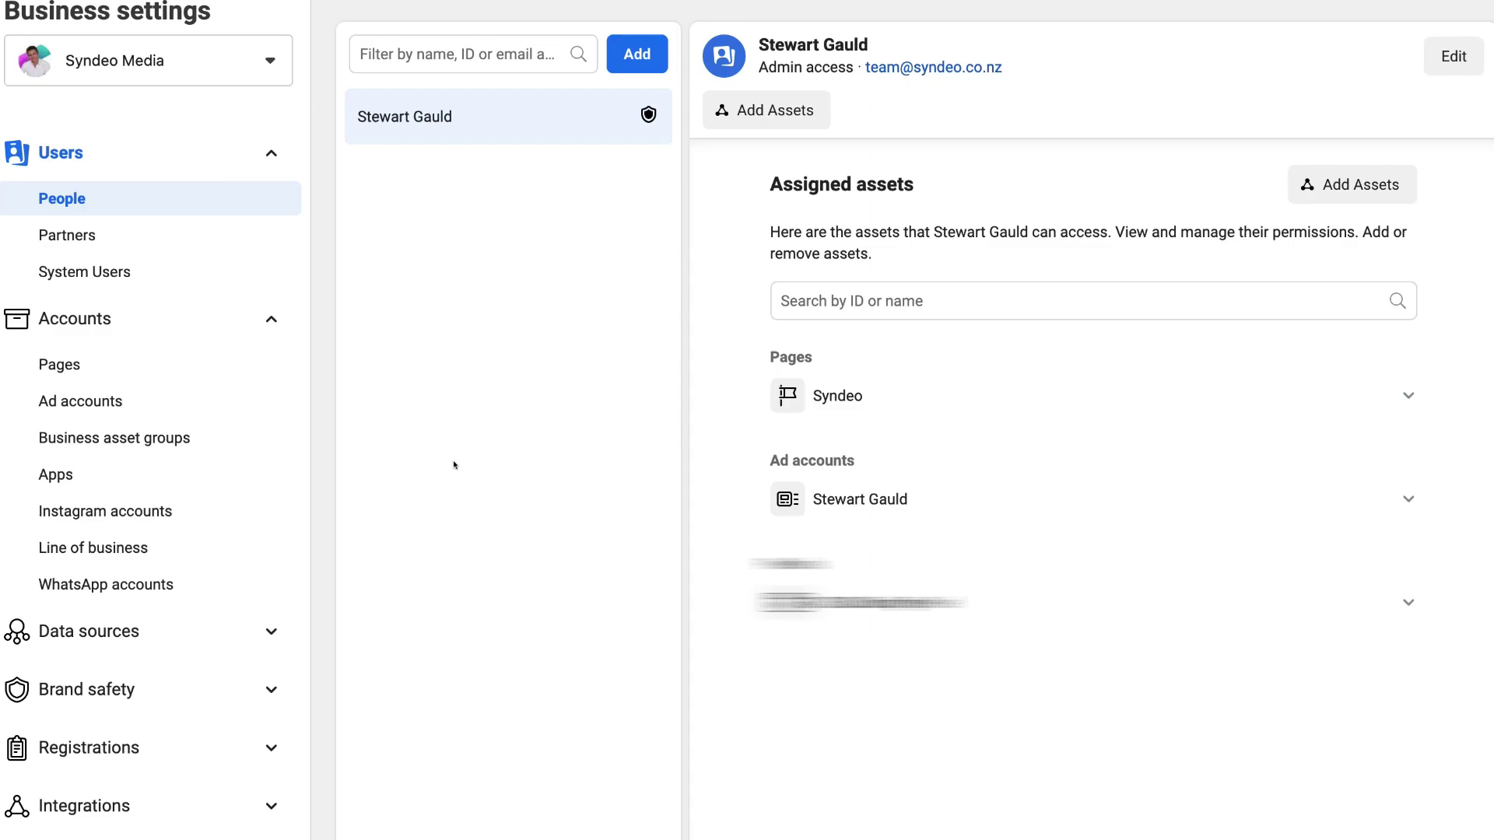
pyautogui.click(210, 357)
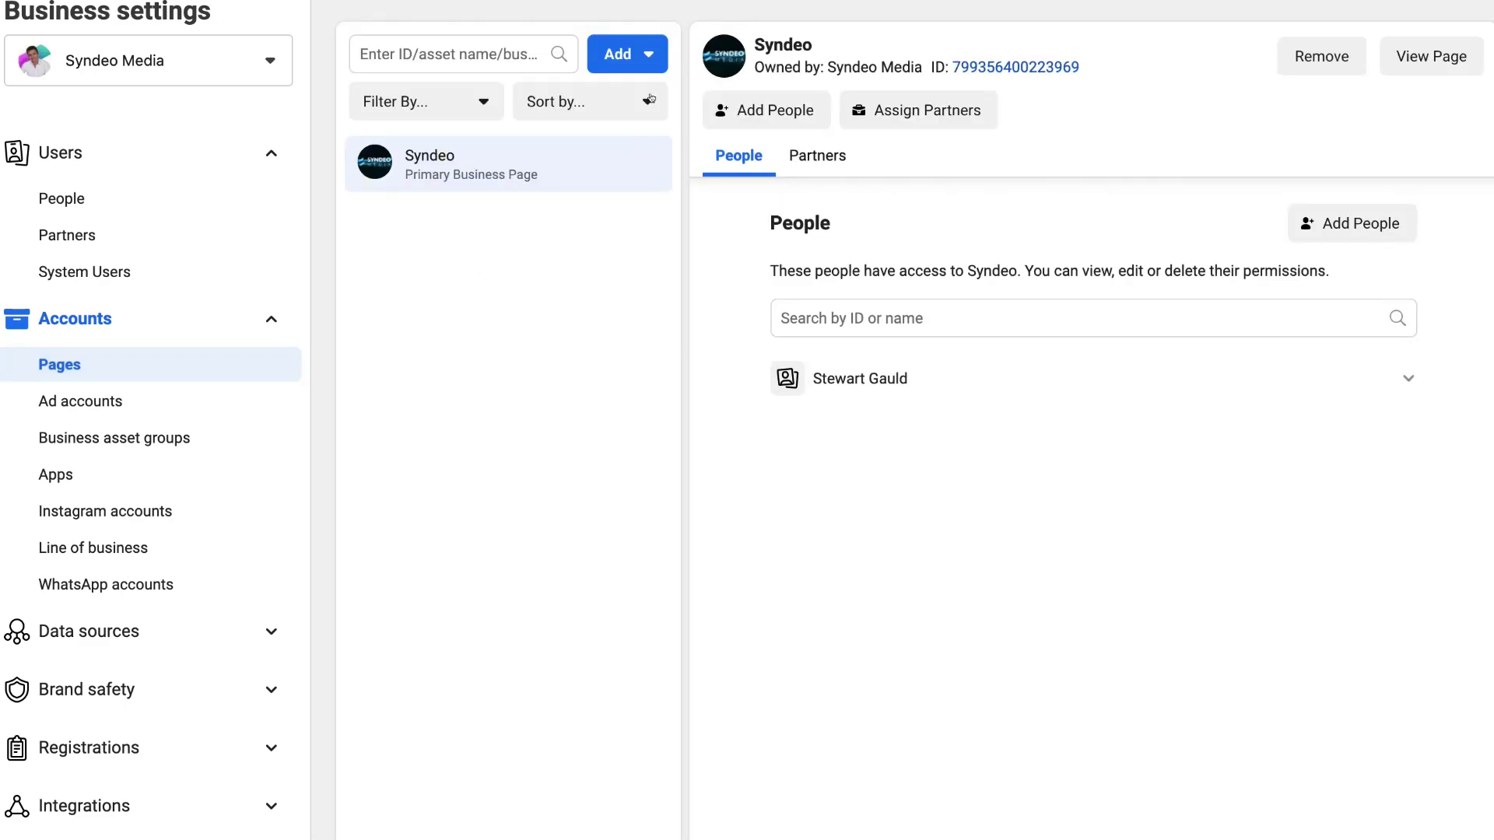
pyautogui.click(650, 57)
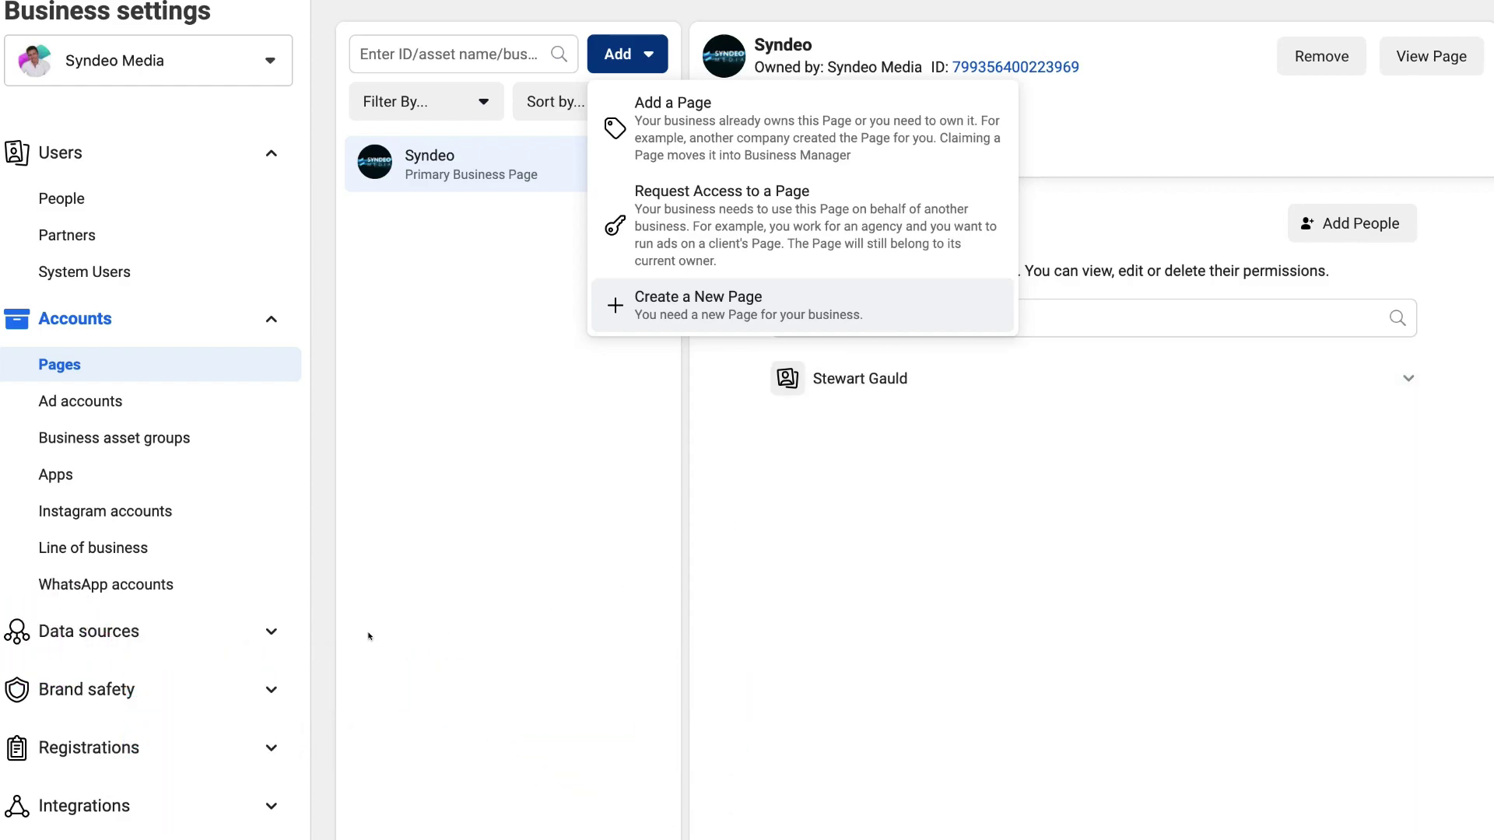
# Create a new pixel under the business's data sources with the website URL syndeo.co.nz.
pyautogui.click(185, 646)
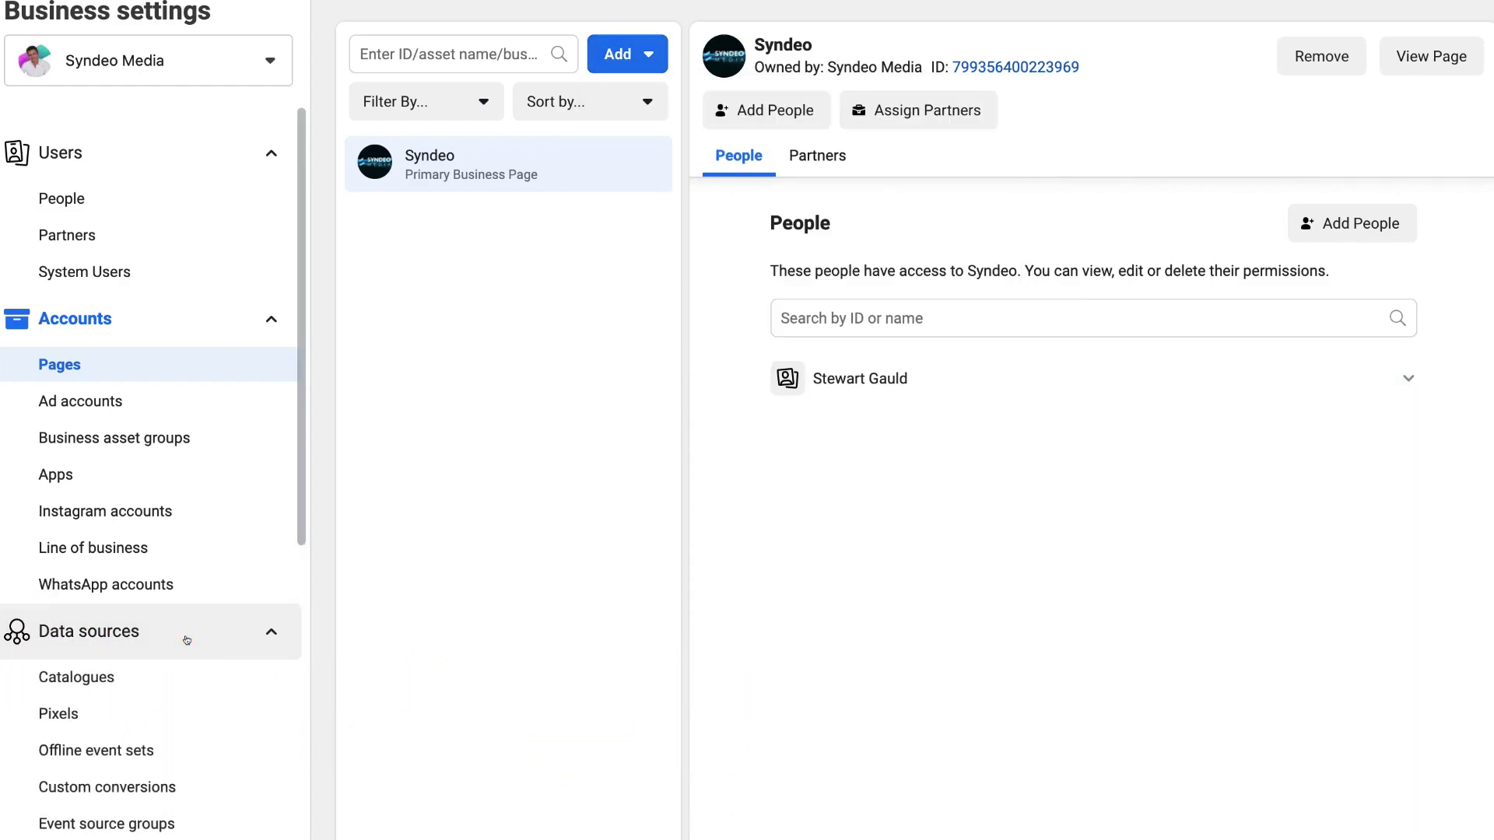
pyautogui.click(96, 714)
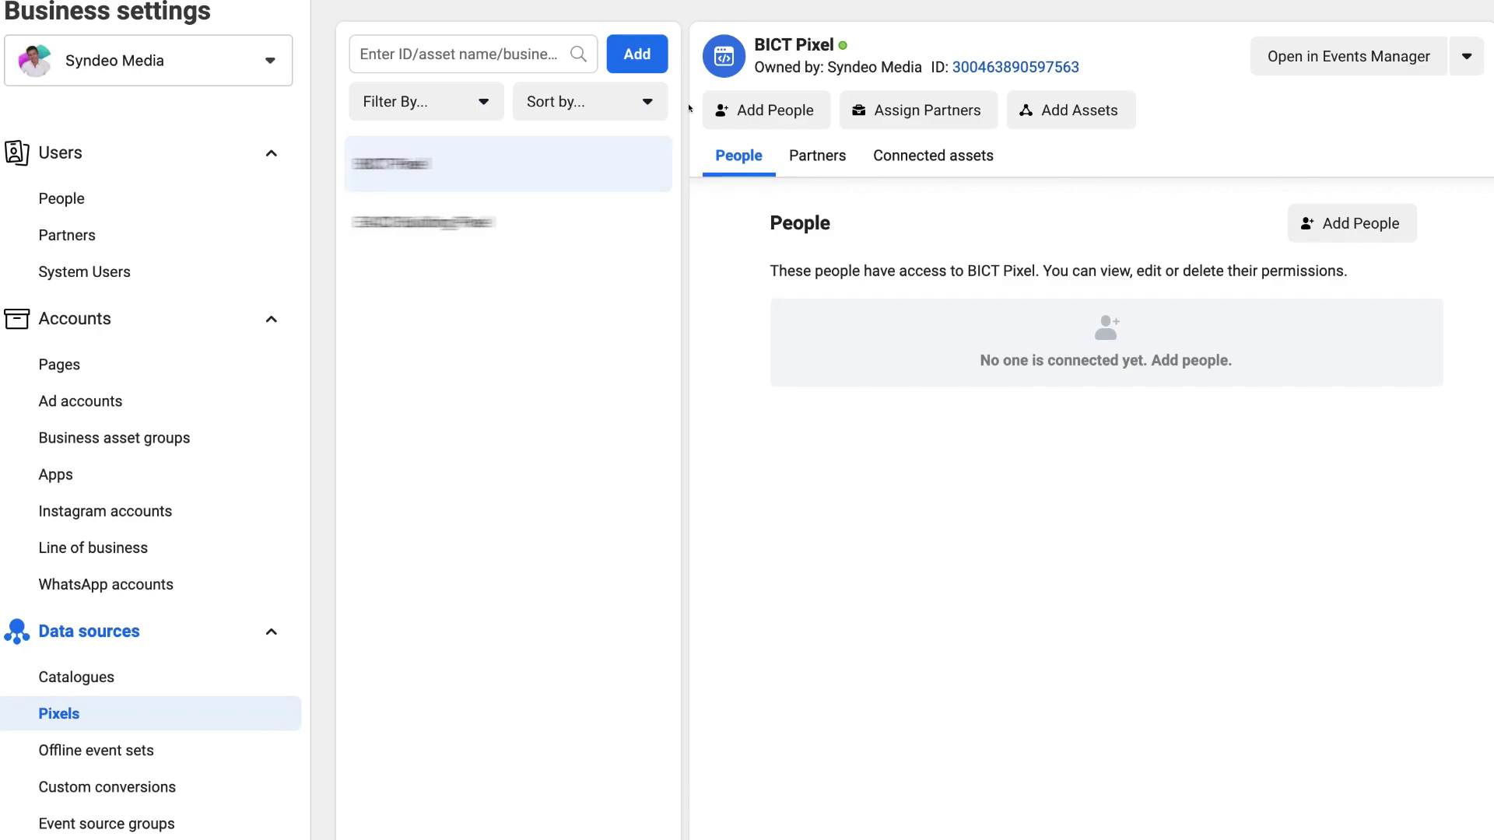
pyautogui.click(638, 54)
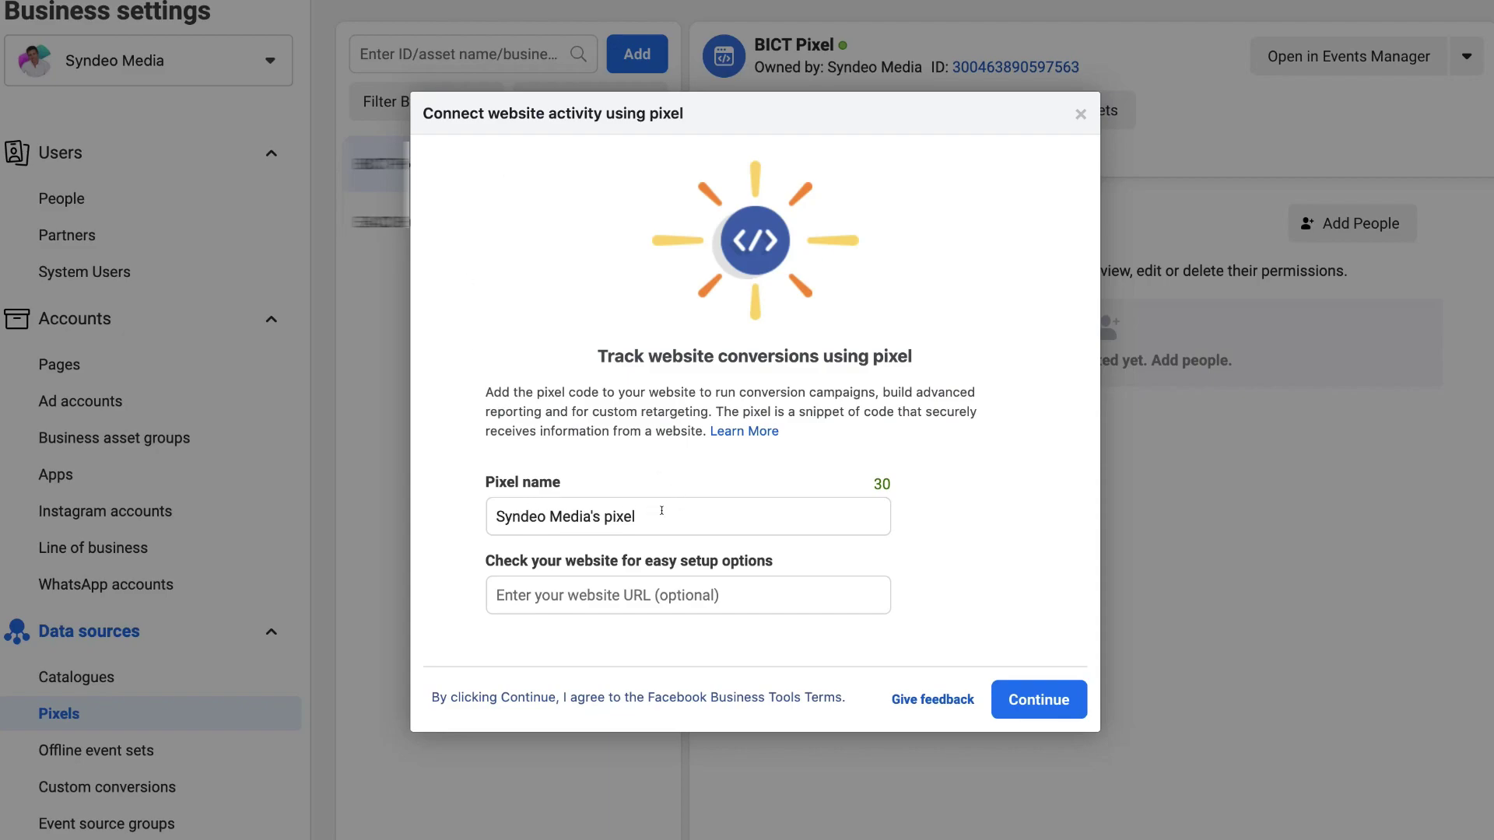
pyautogui.click(654, 594)
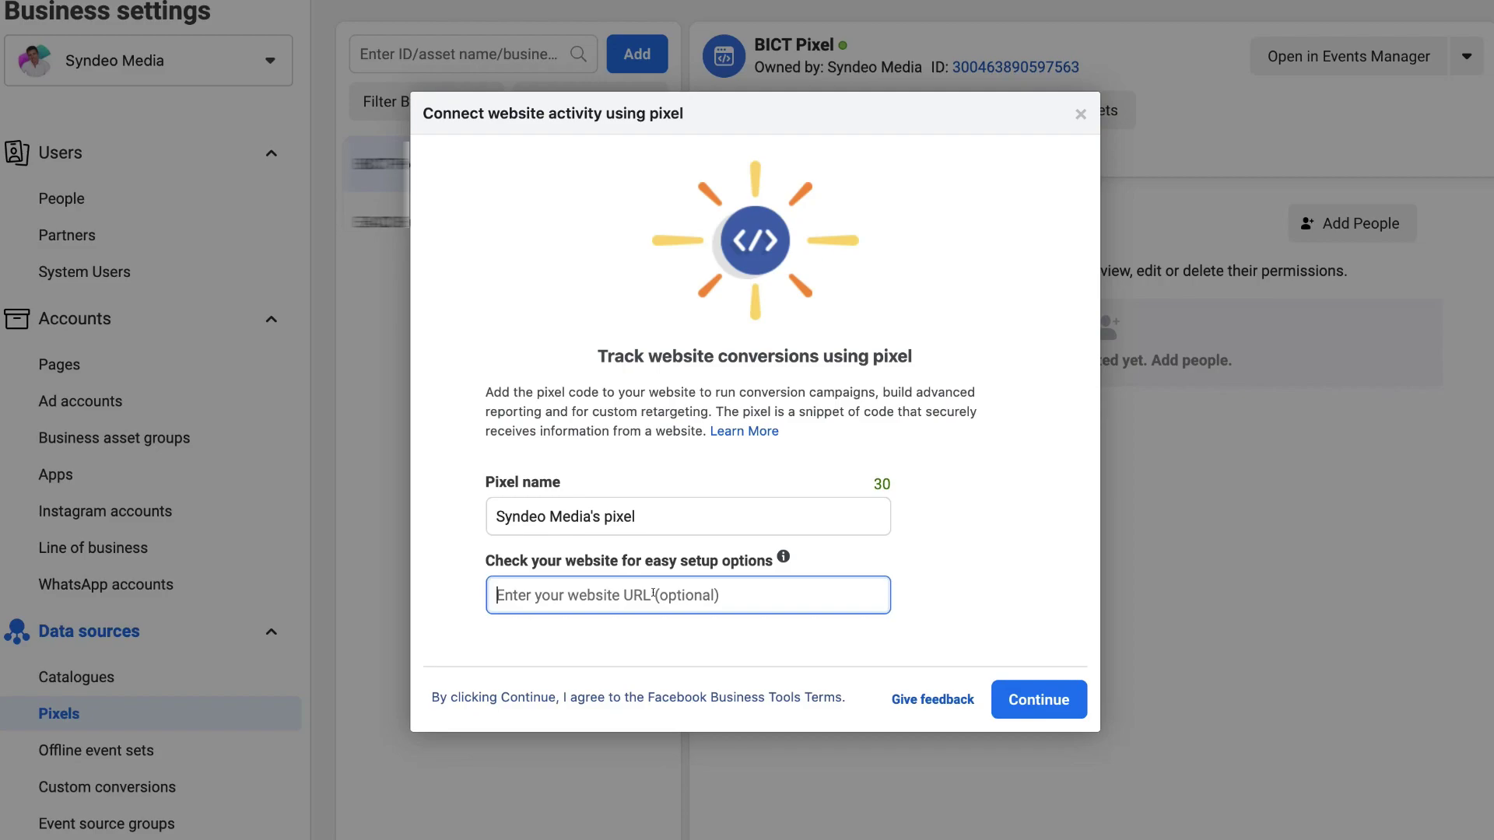
pyautogui.write('syndeo.co.nz')
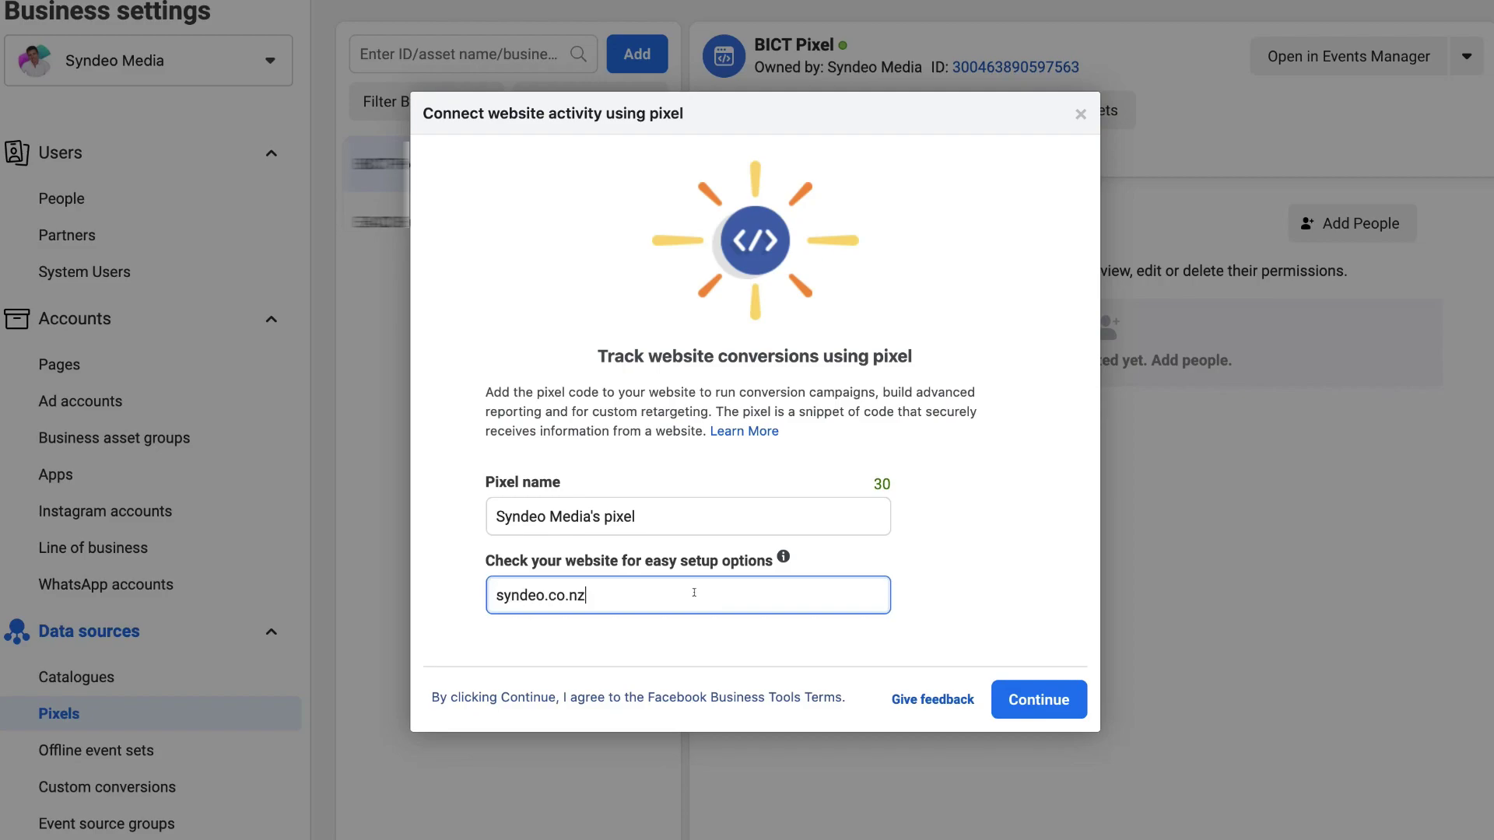
pyautogui.click(1018, 695)
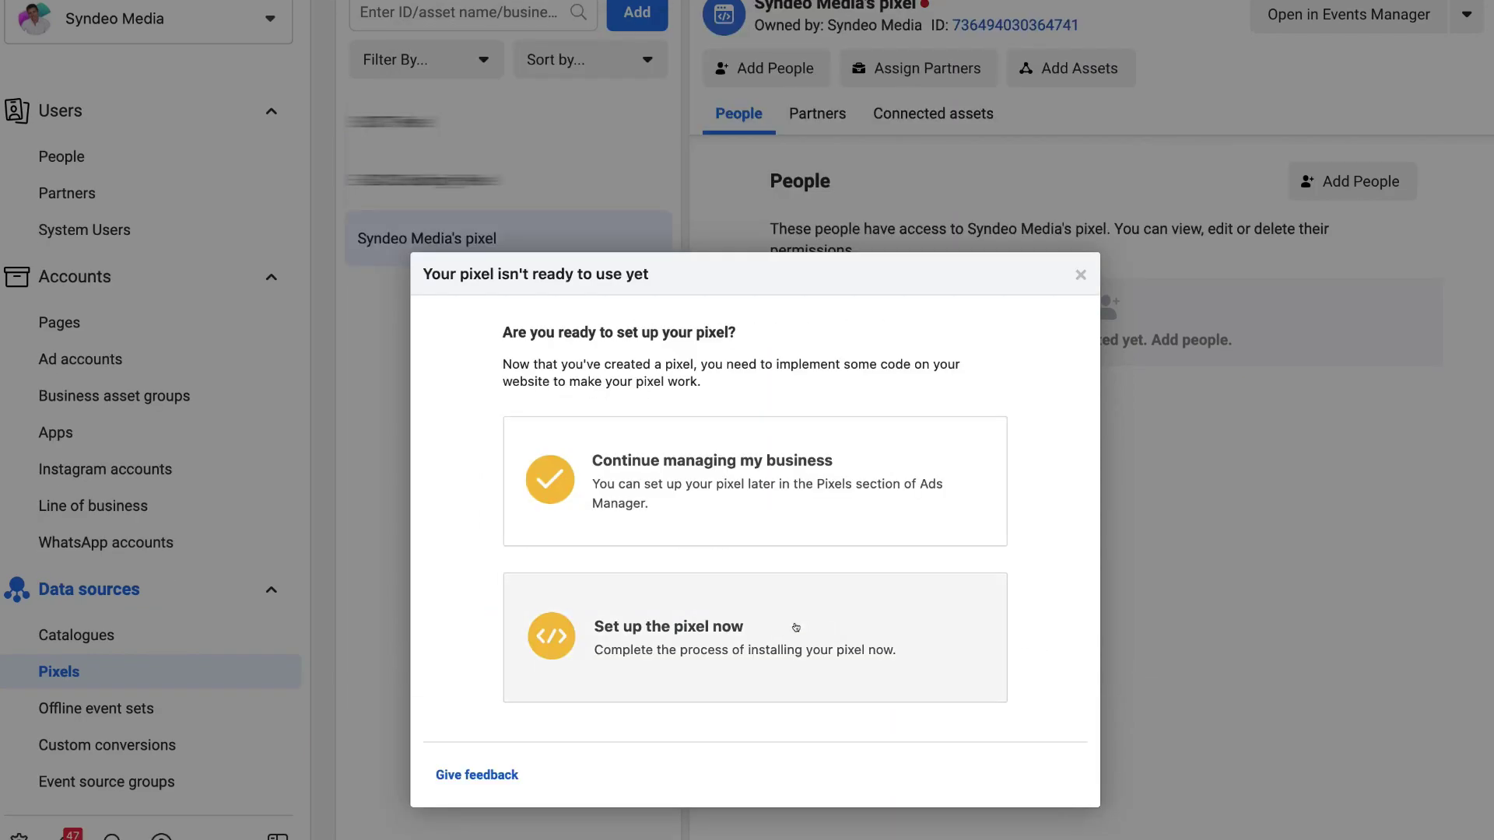
# Start setting up the new pixel now using WordPress and proceed past the plugin installation instructions.
pyautogui.click(795, 627)
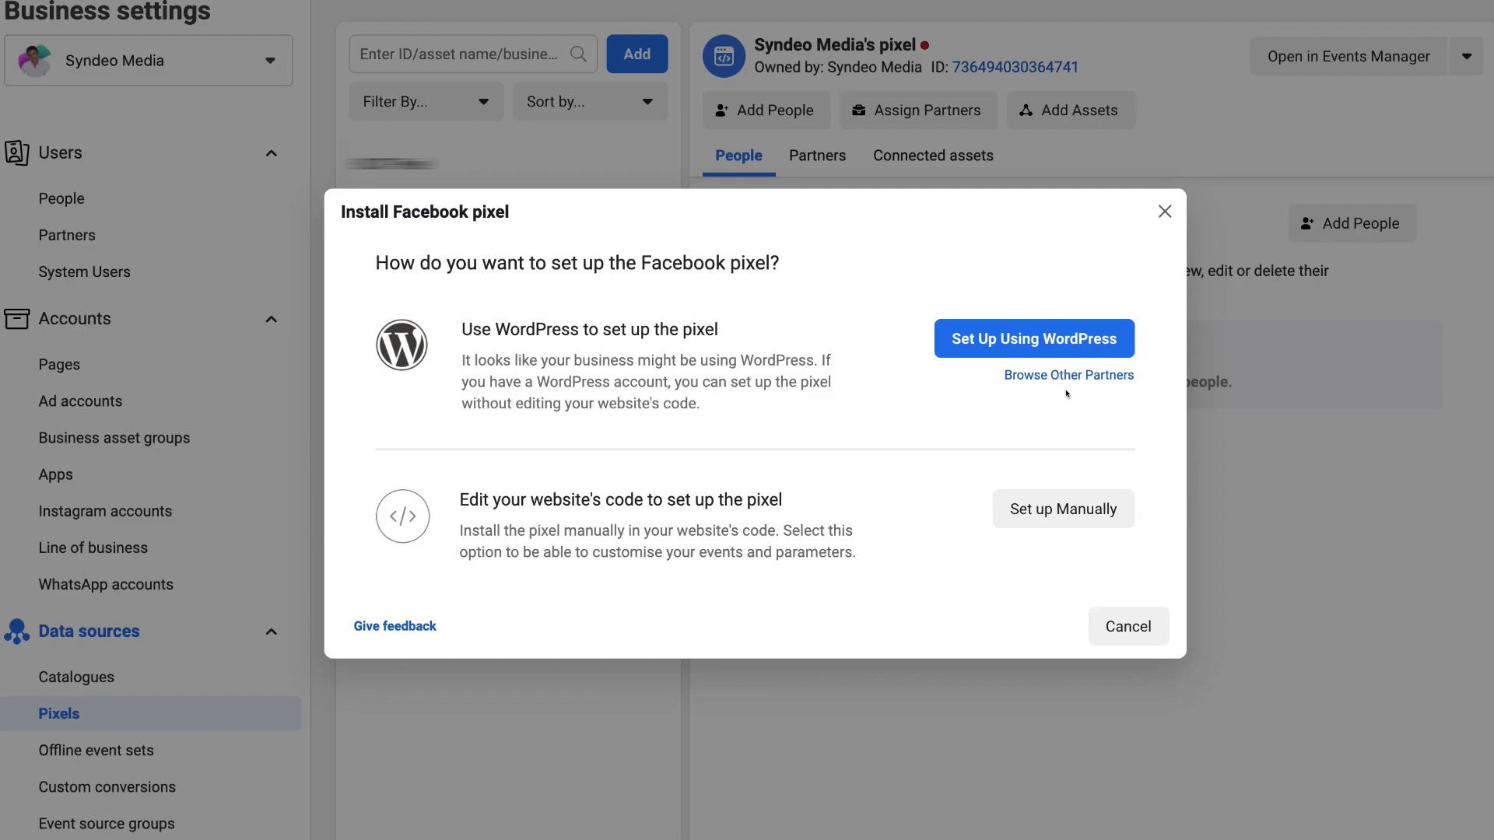
pyautogui.click(1047, 350)
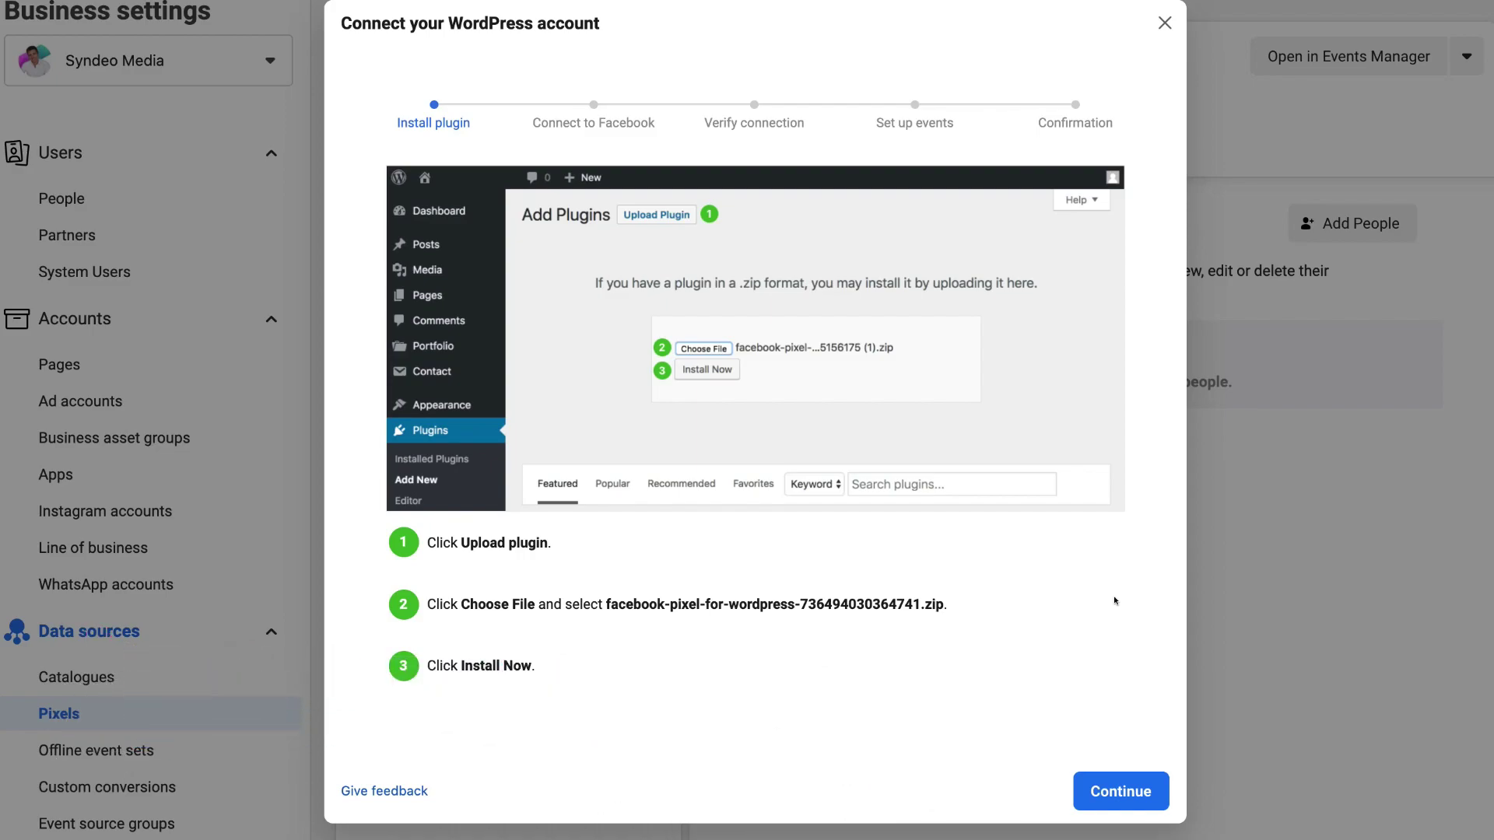
pyautogui.click(1133, 786)
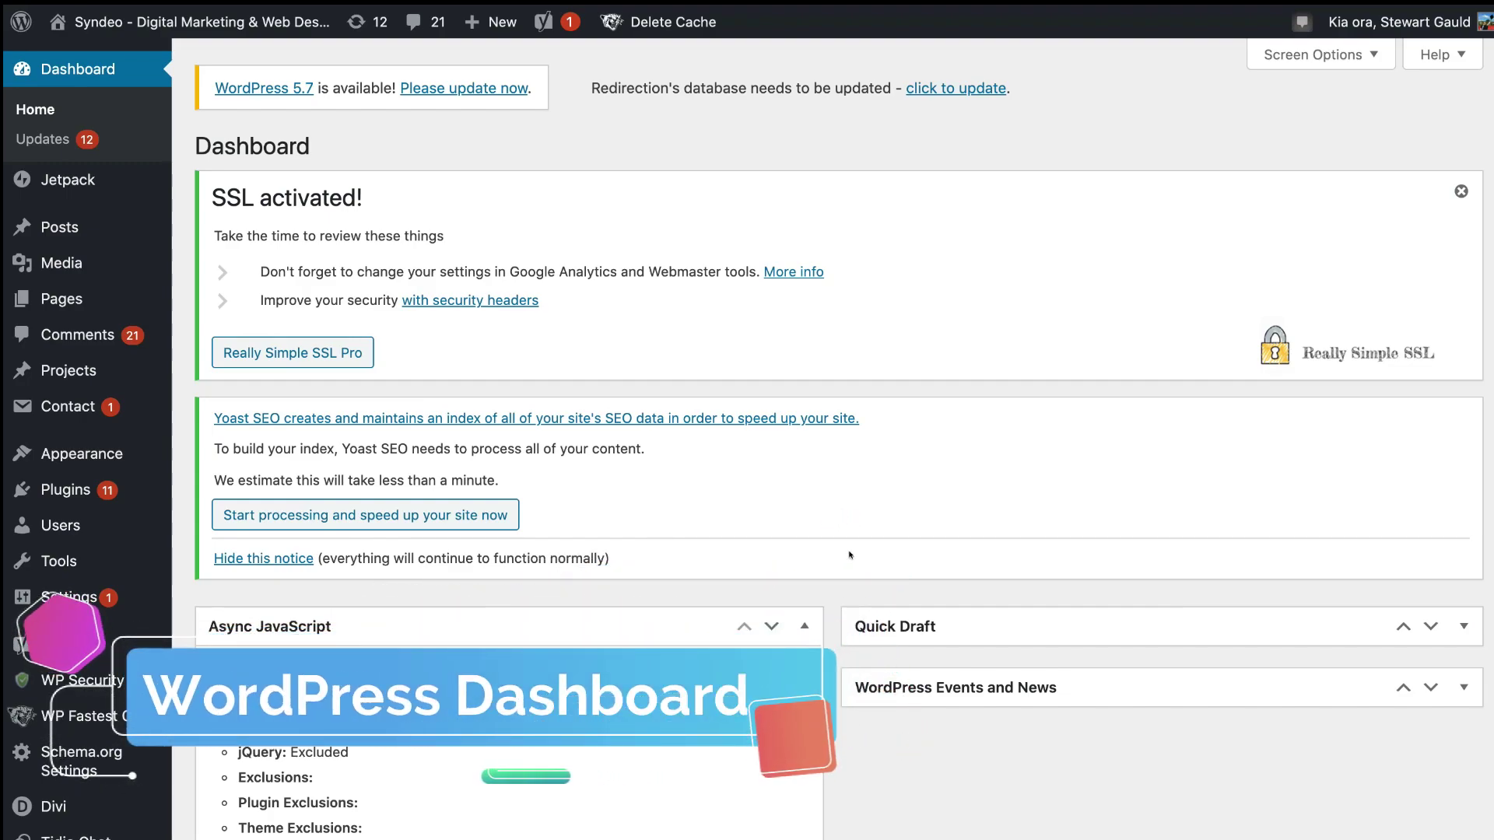
# Switch to the WordPress dashboard, then upload, install and activate the plugin file official-facebook-pixel.3.0.4.zip.
pyautogui.click(74, 490)
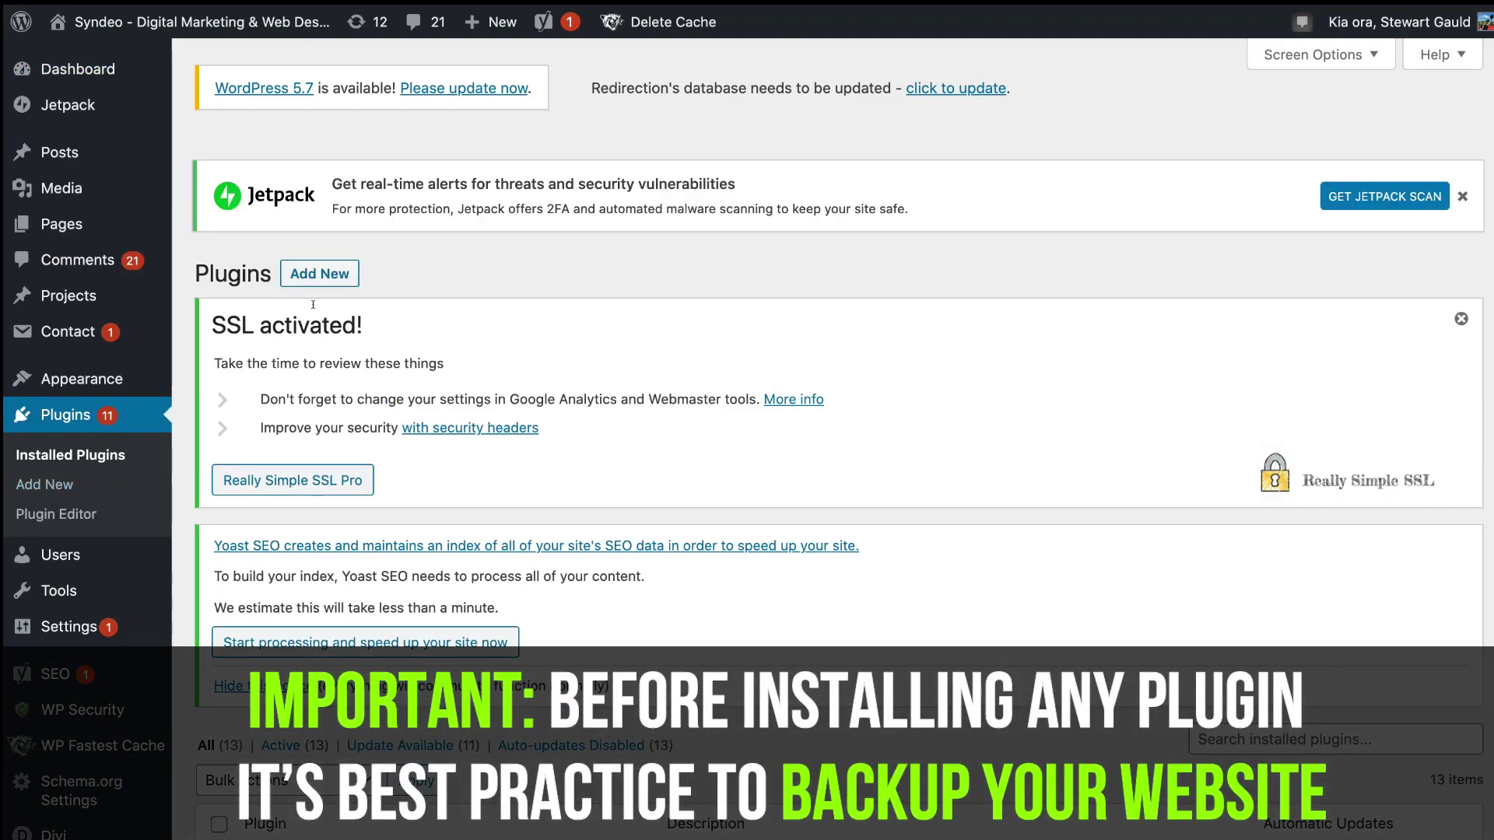
pyautogui.click(296, 275)
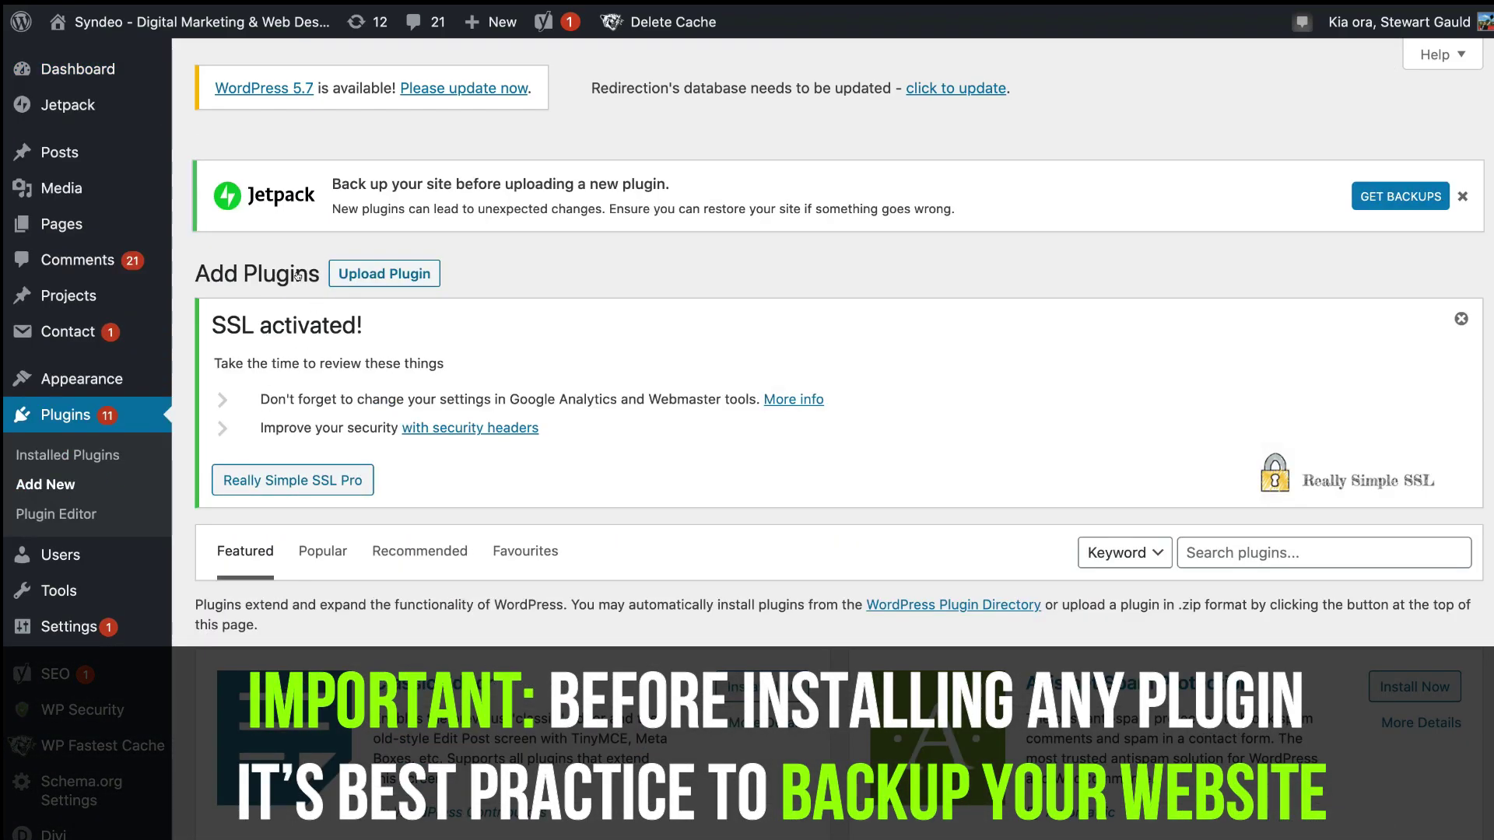
pyautogui.click(402, 276)
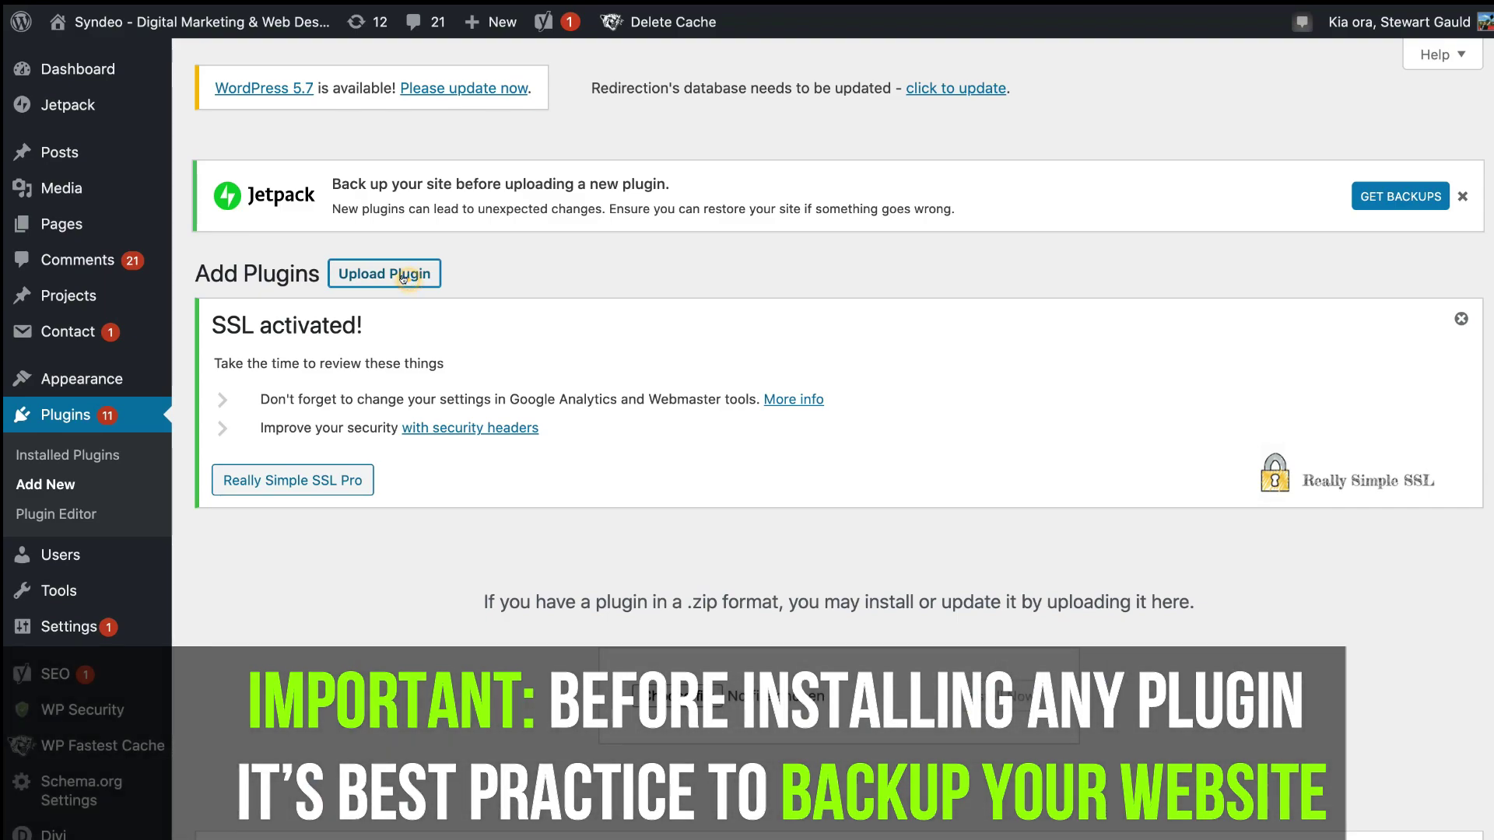
pyautogui.click(671, 696)
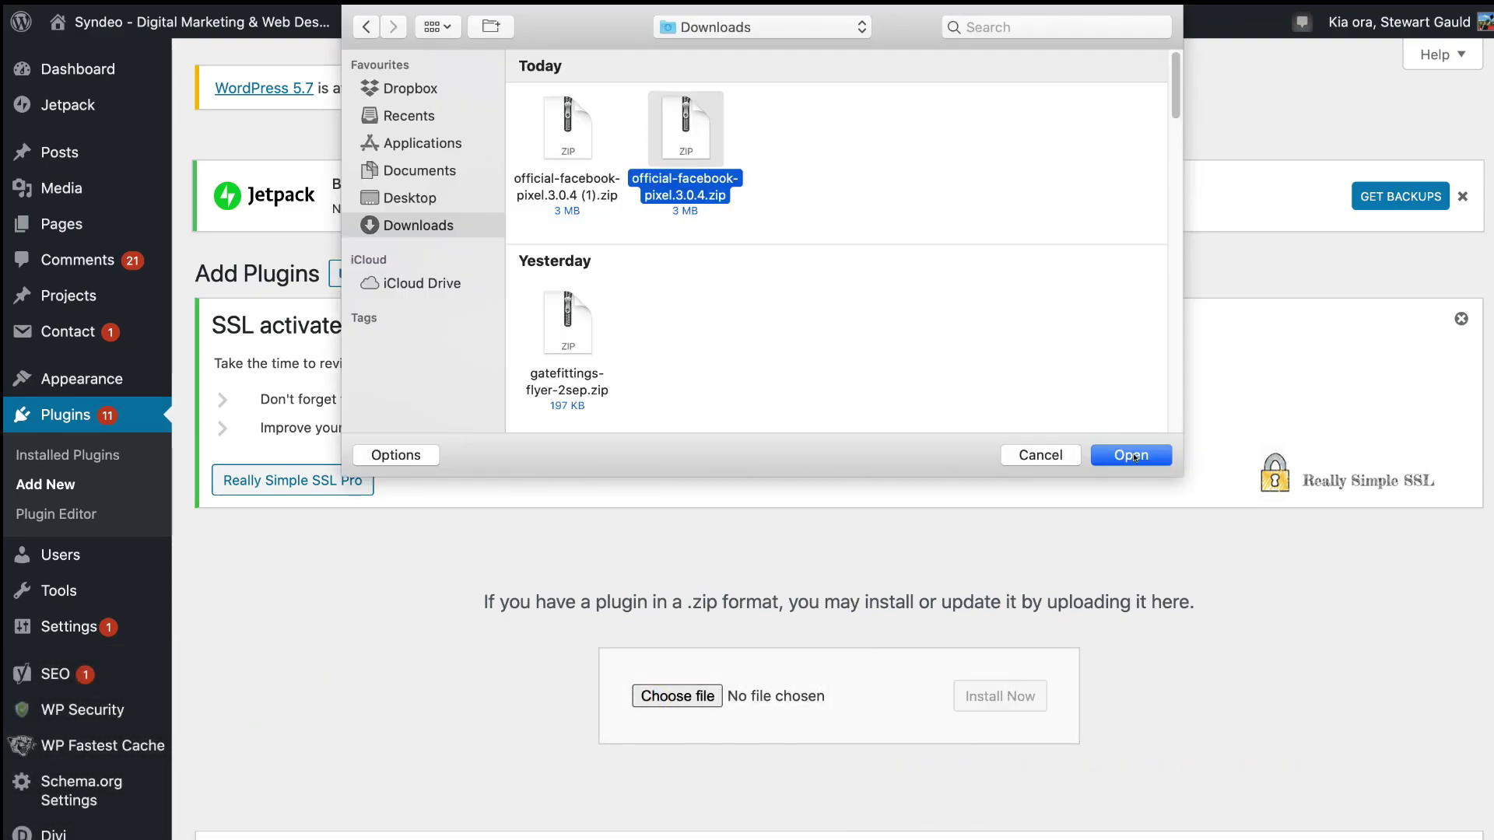
pyautogui.click(1129, 456)
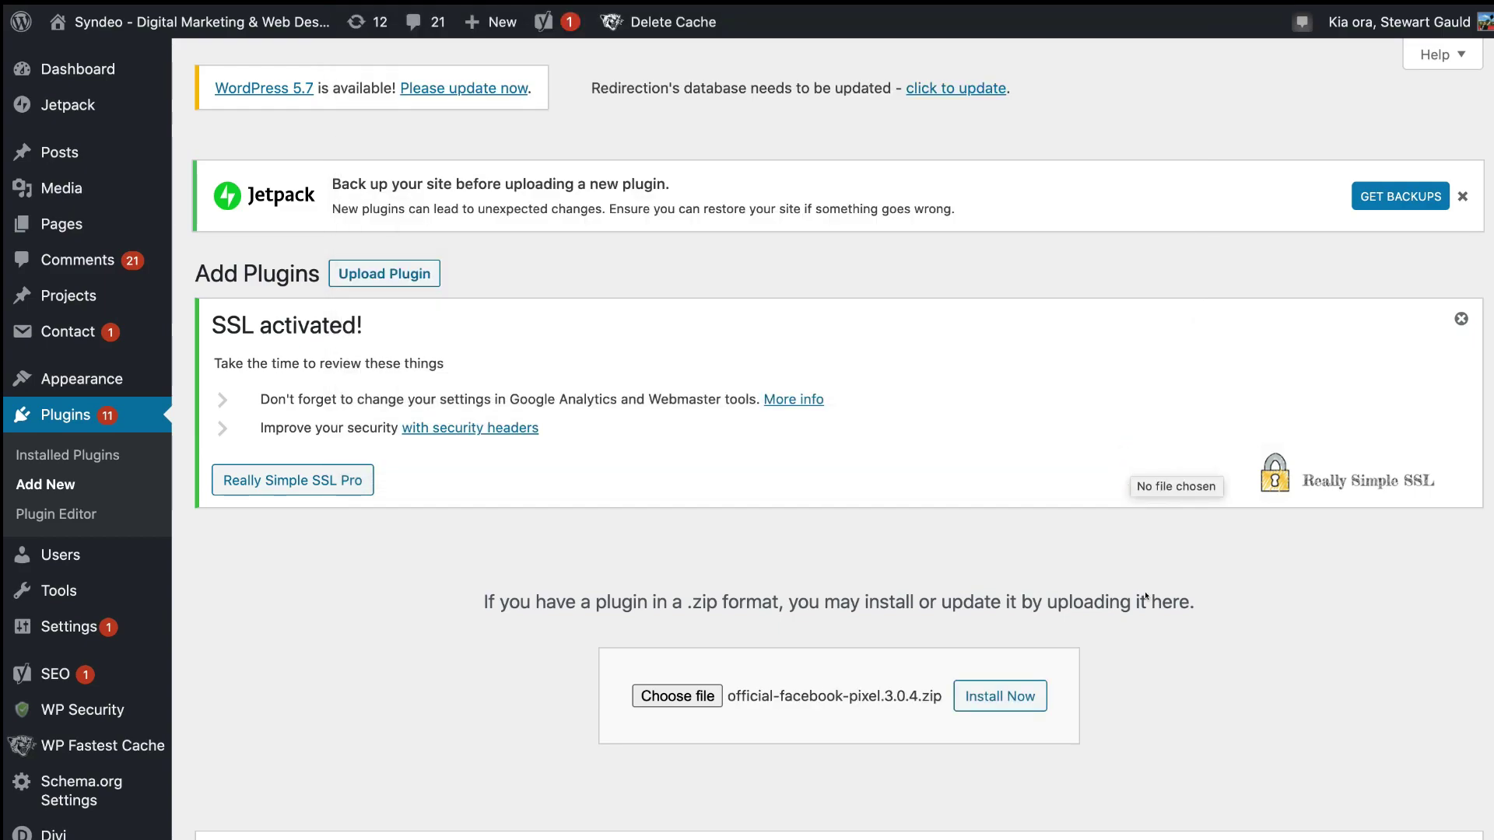
pyautogui.click(1013, 693)
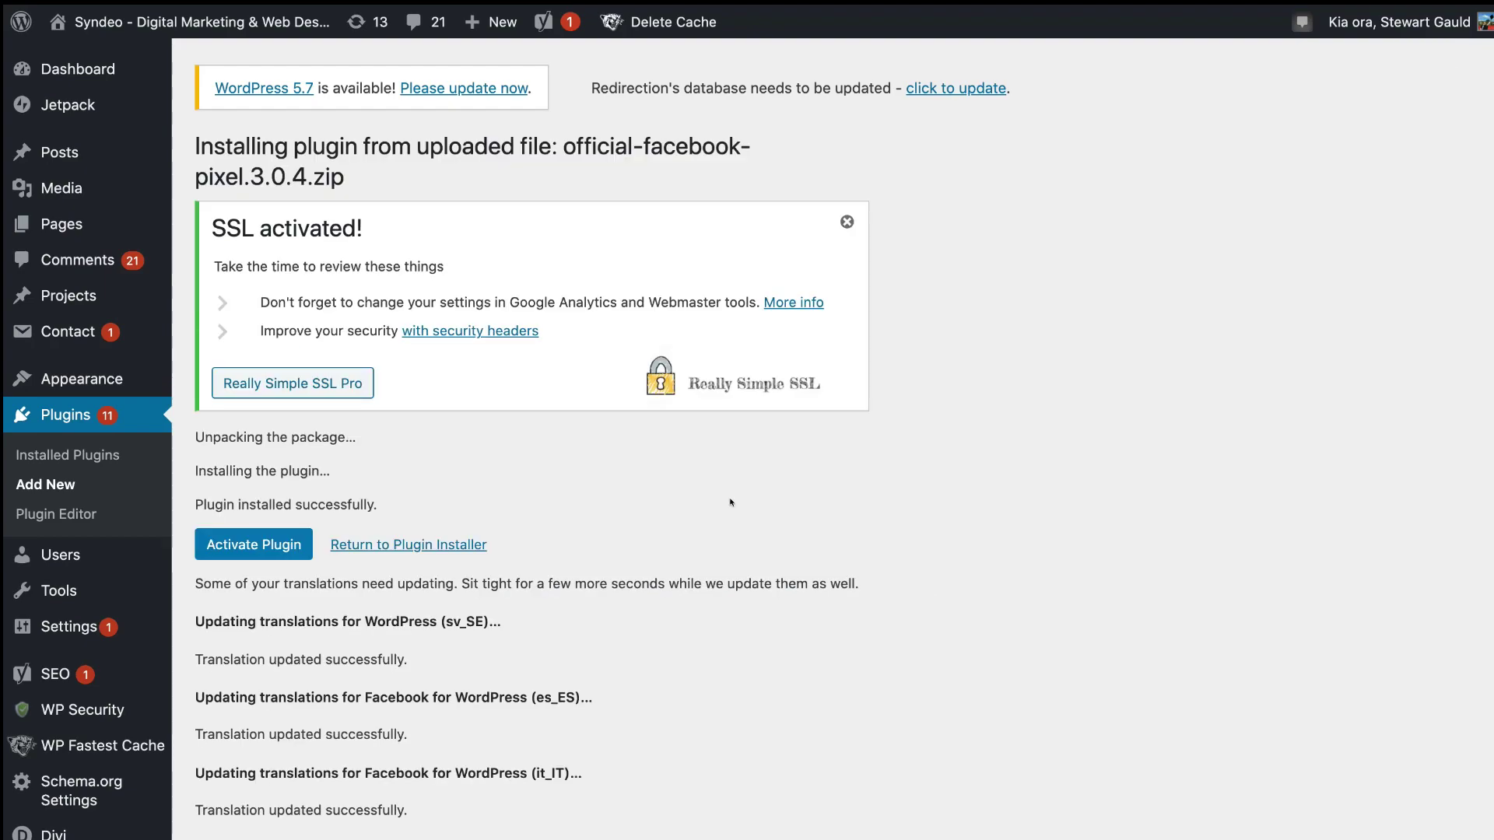
pyautogui.click(259, 548)
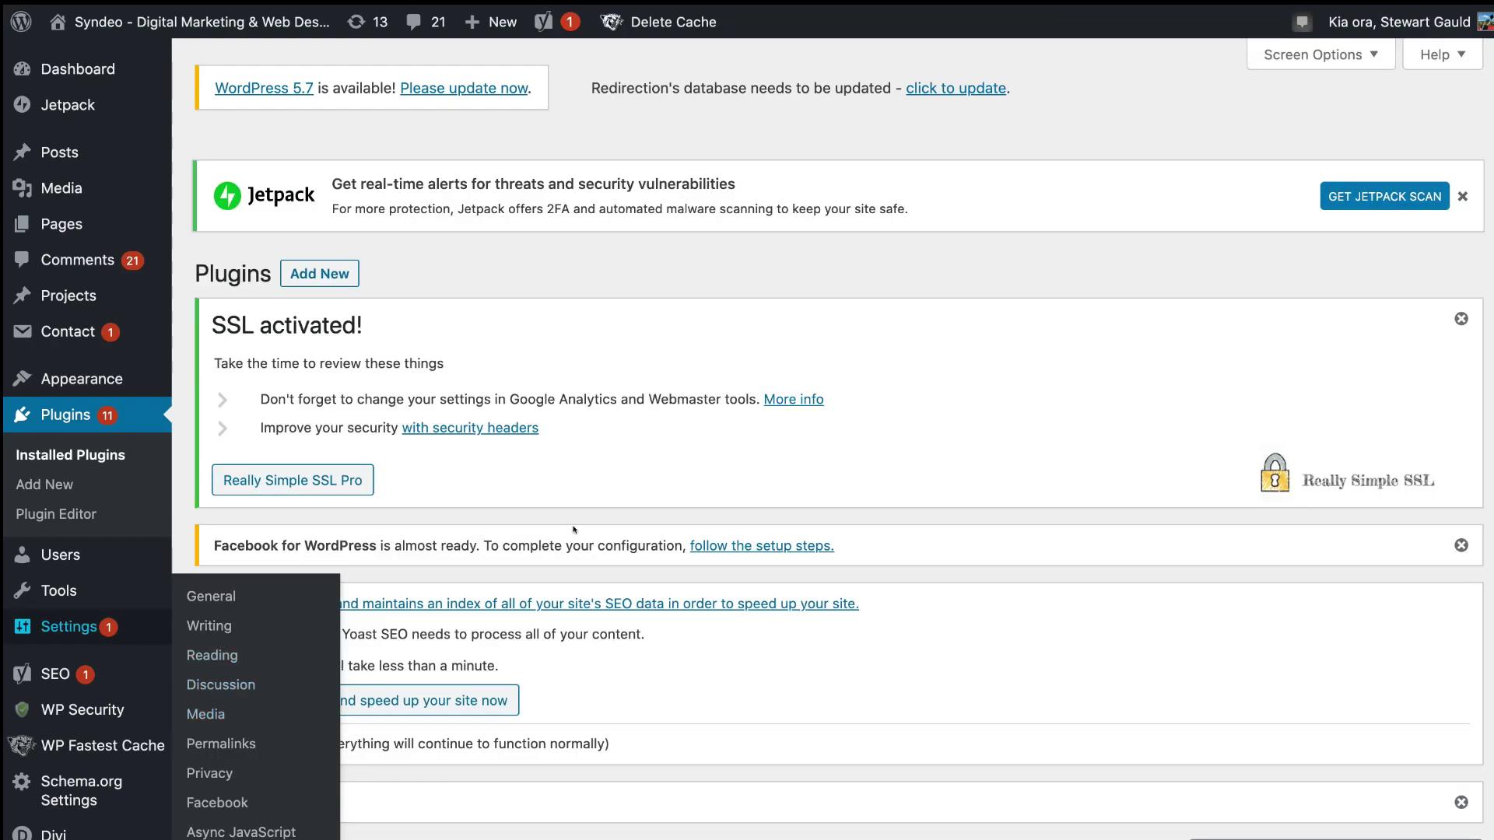
# Start connecting the business from WordPress's Facebook settings, continuing with the signed-in Facebook account.
pyautogui.moveTo(71, 625)
pyautogui.click(249, 801)
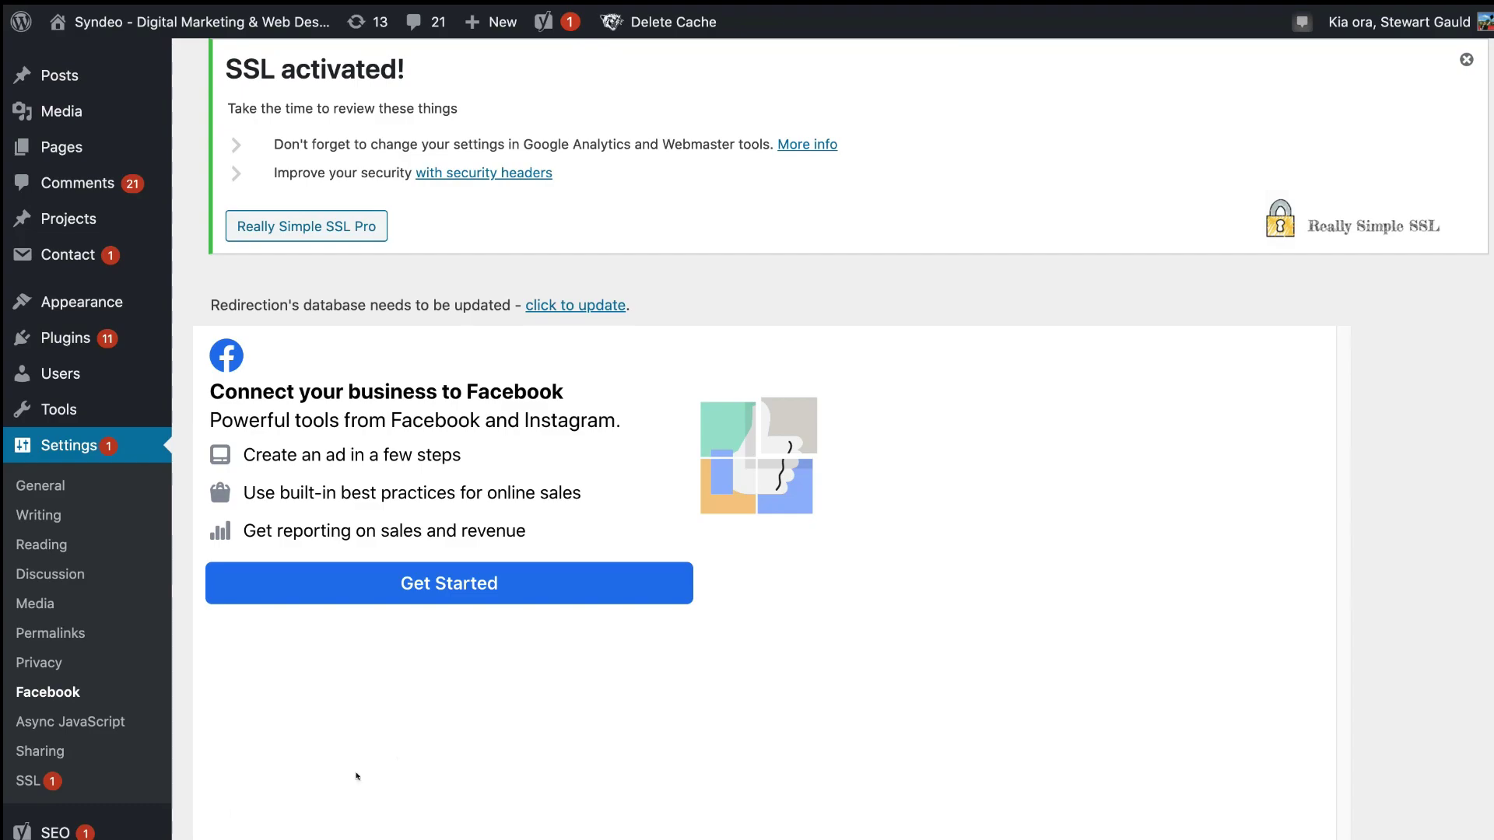
pyautogui.click(538, 577)
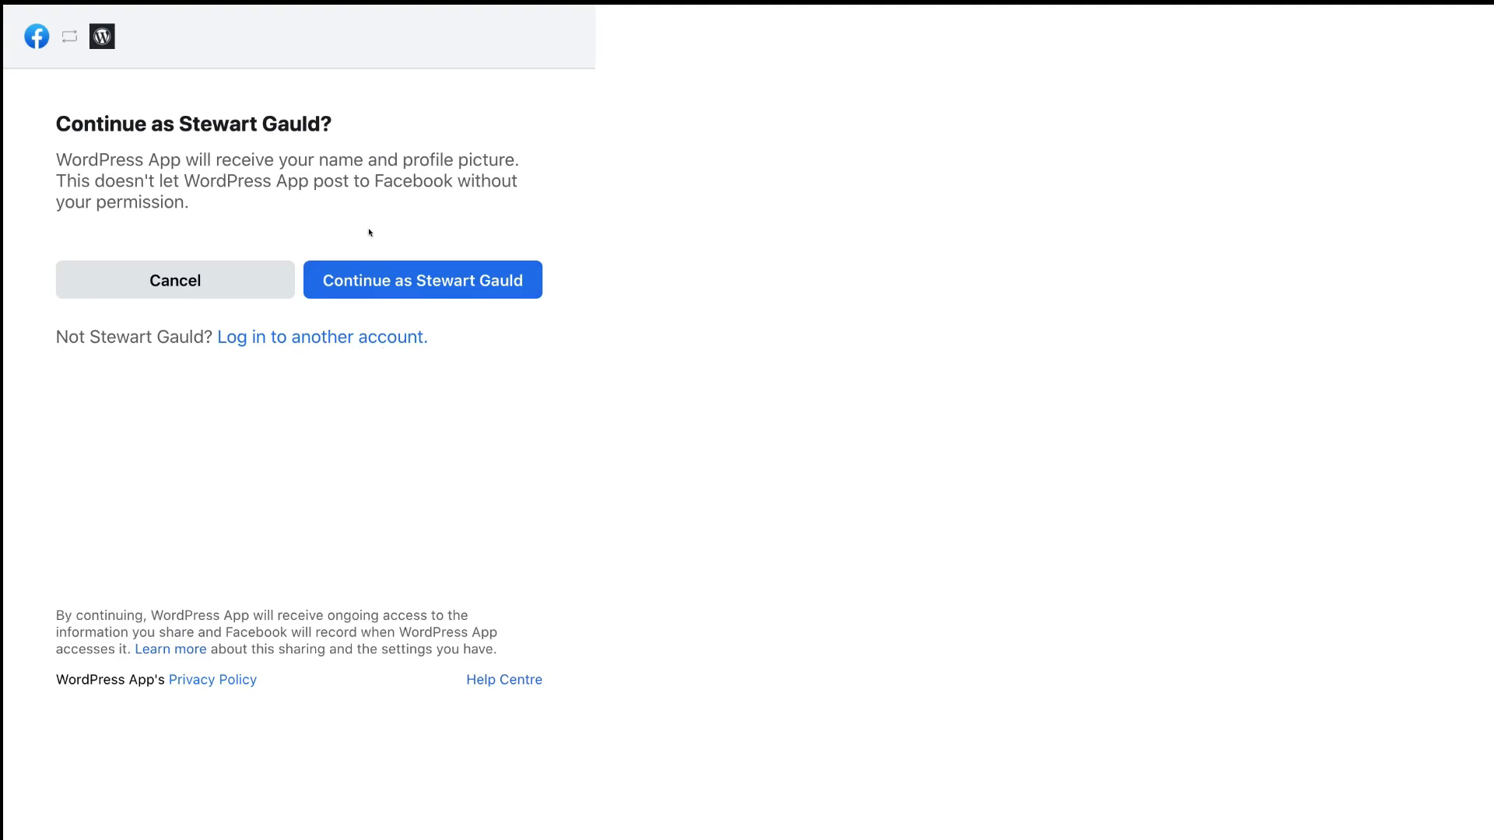
pyautogui.click(451, 282)
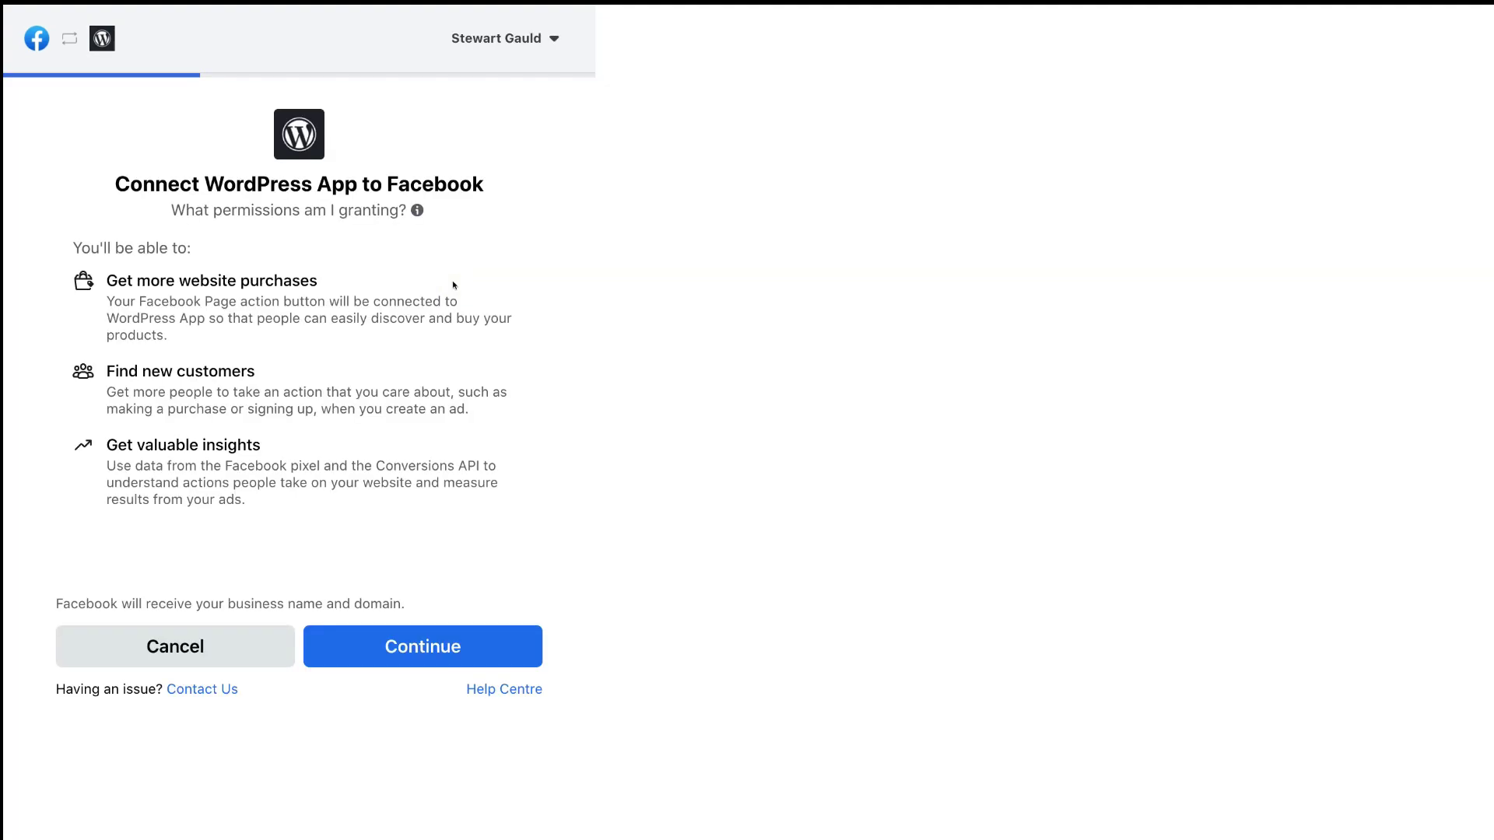
pyautogui.click(500, 649)
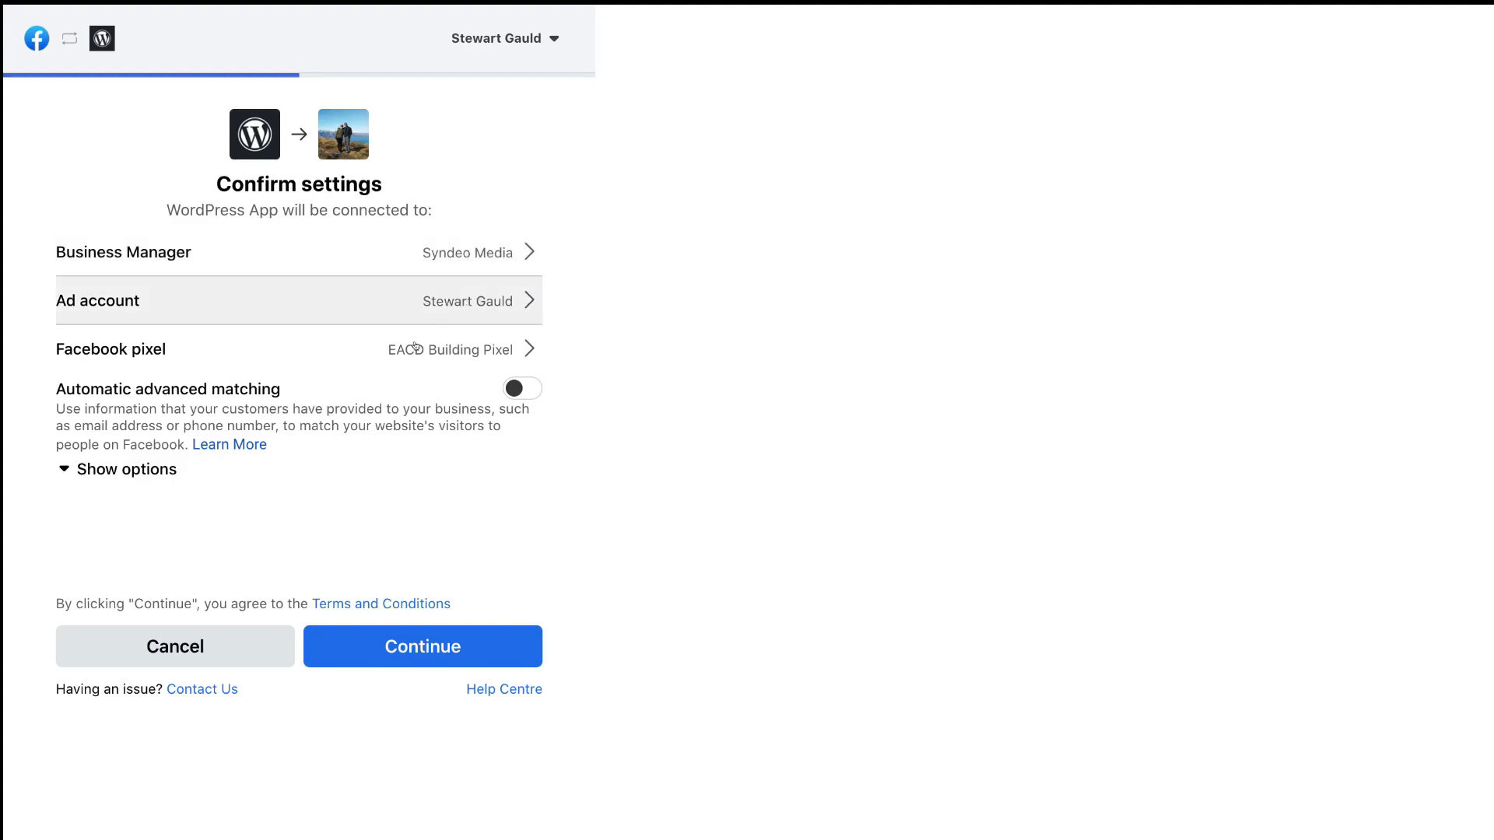
# Choose Syndeo Media's pixel for the WordPress App connection and confirm the connection settings.
pyautogui.click(501, 343)
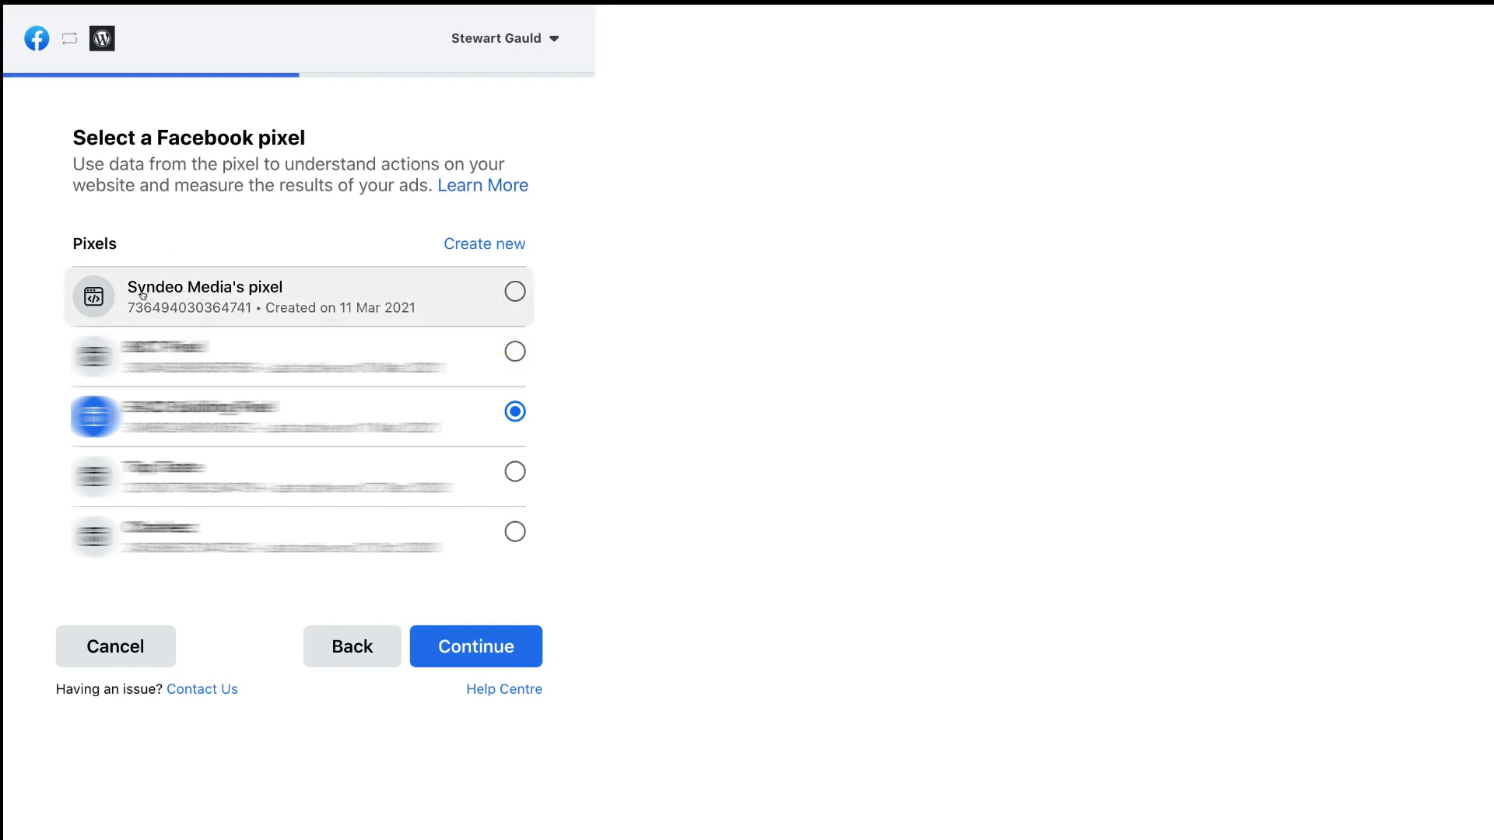
pyautogui.click(433, 294)
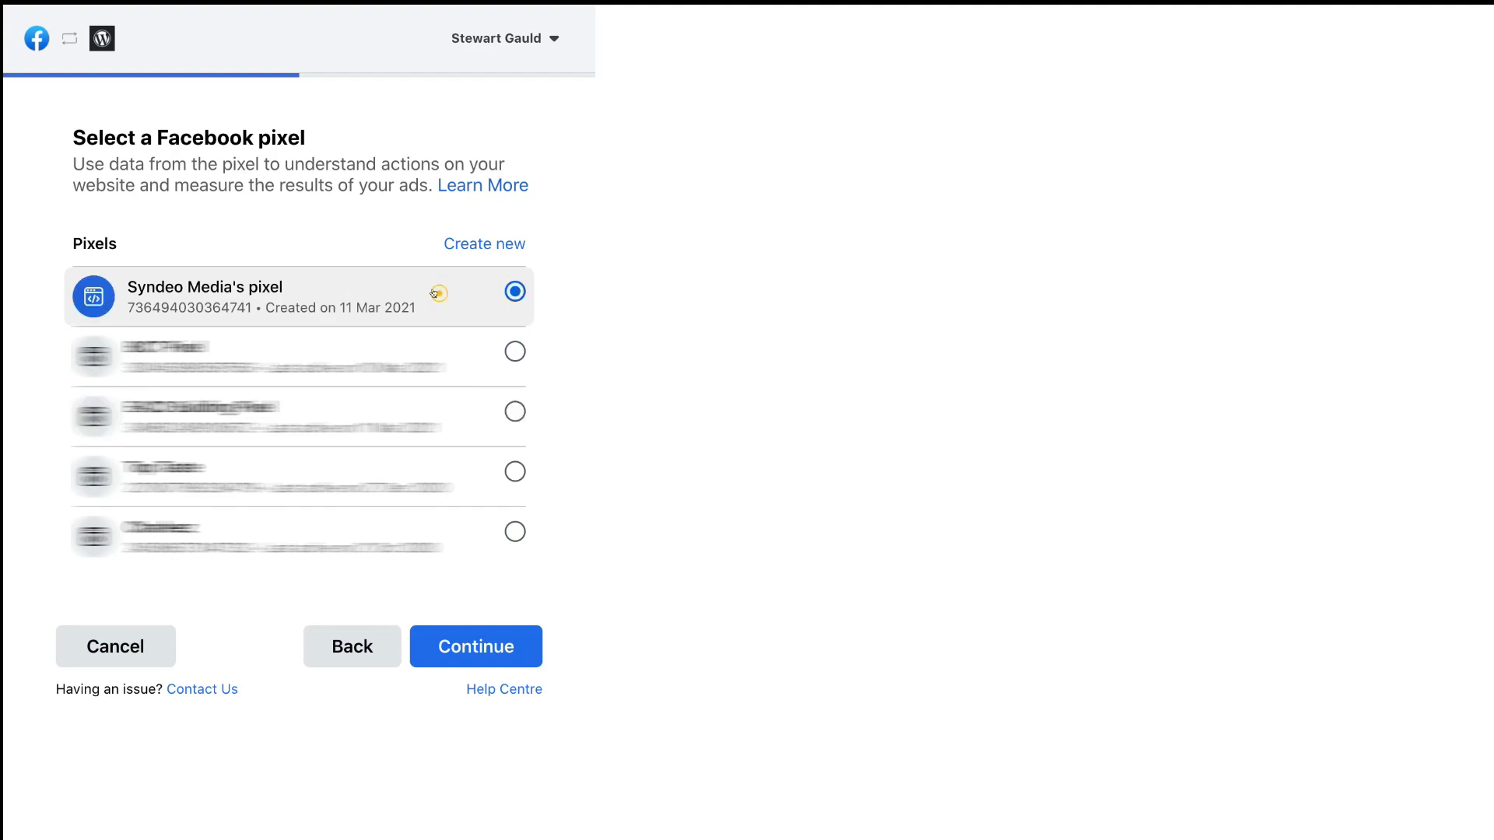
pyautogui.click(477, 643)
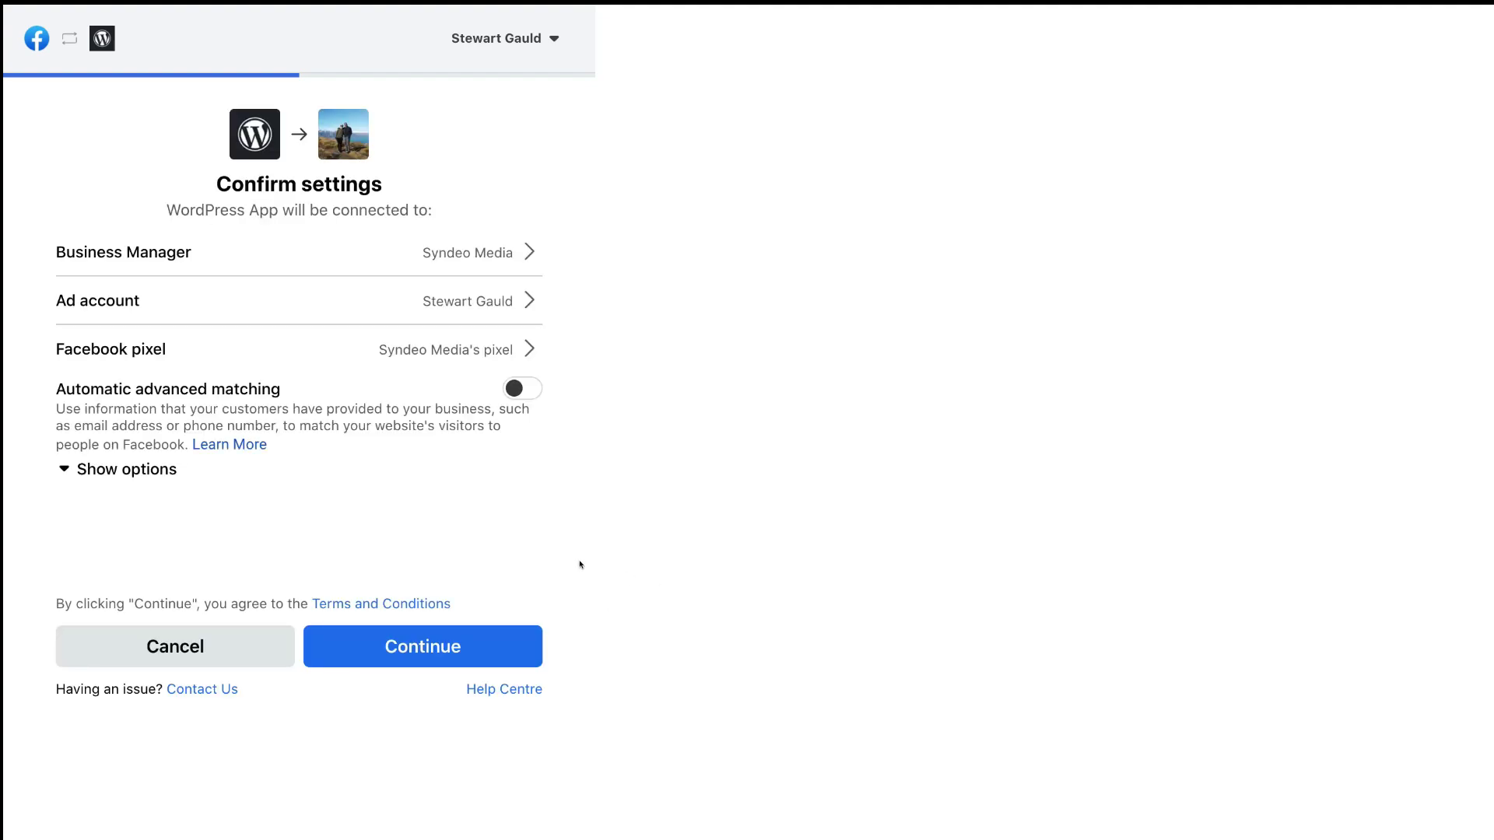
pyautogui.click(479, 632)
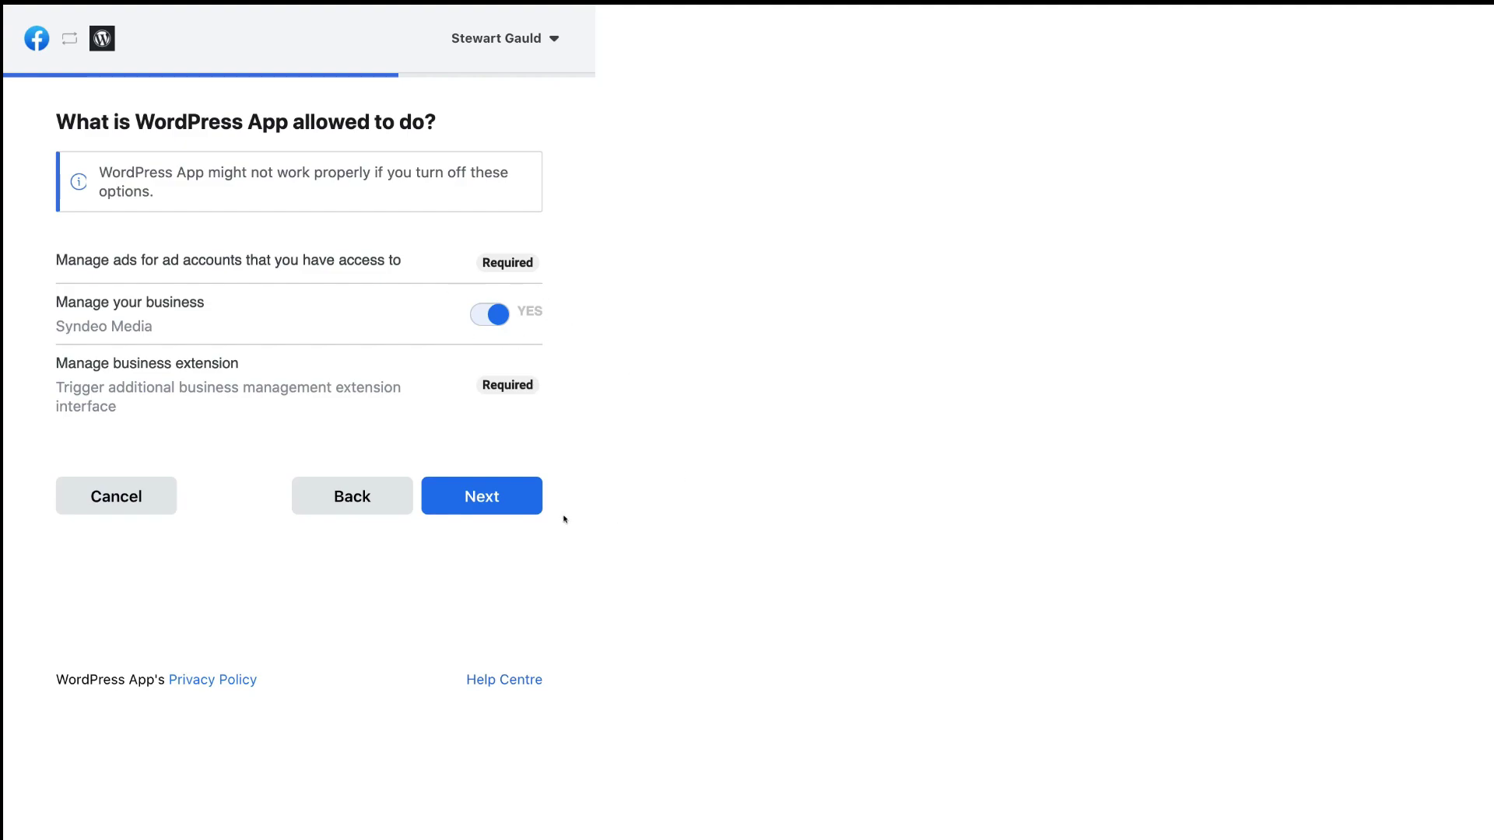
# Accept the WordPress App's permissions and confirm sharing the system user token with the site.
pyautogui.click(505, 501)
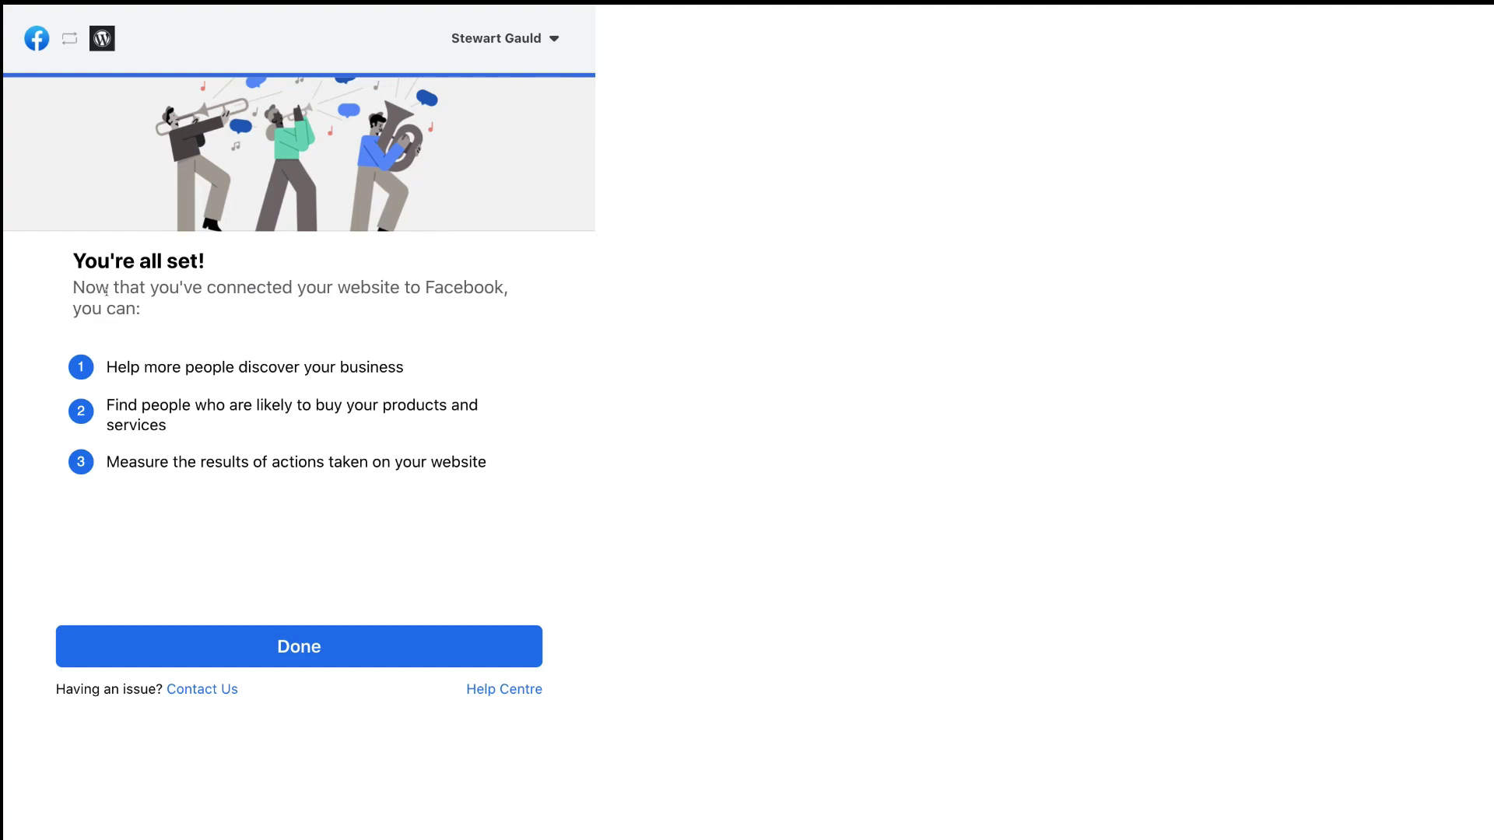
pyautogui.click(443, 639)
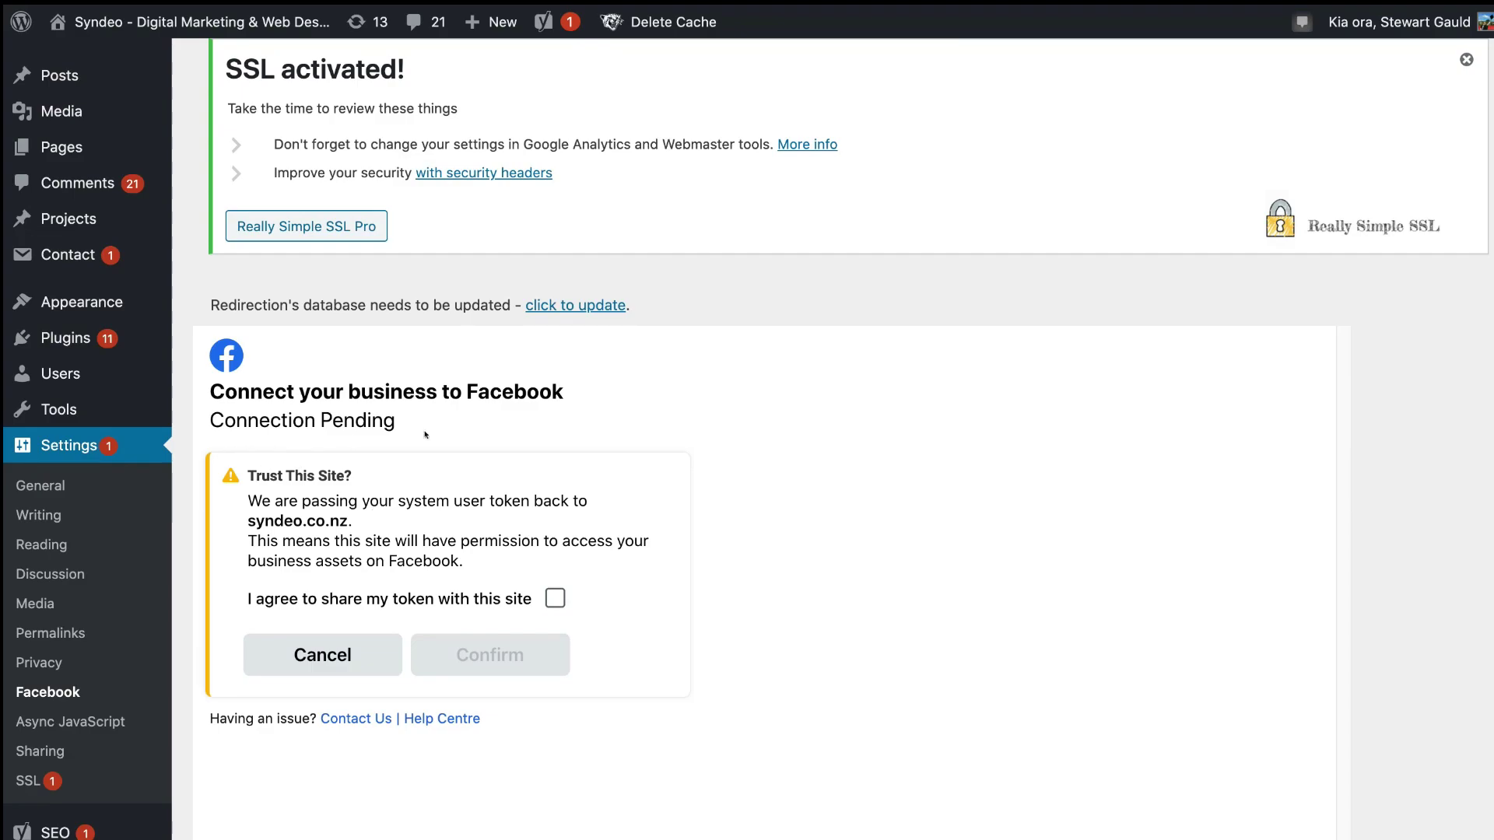
pyautogui.click(543, 598)
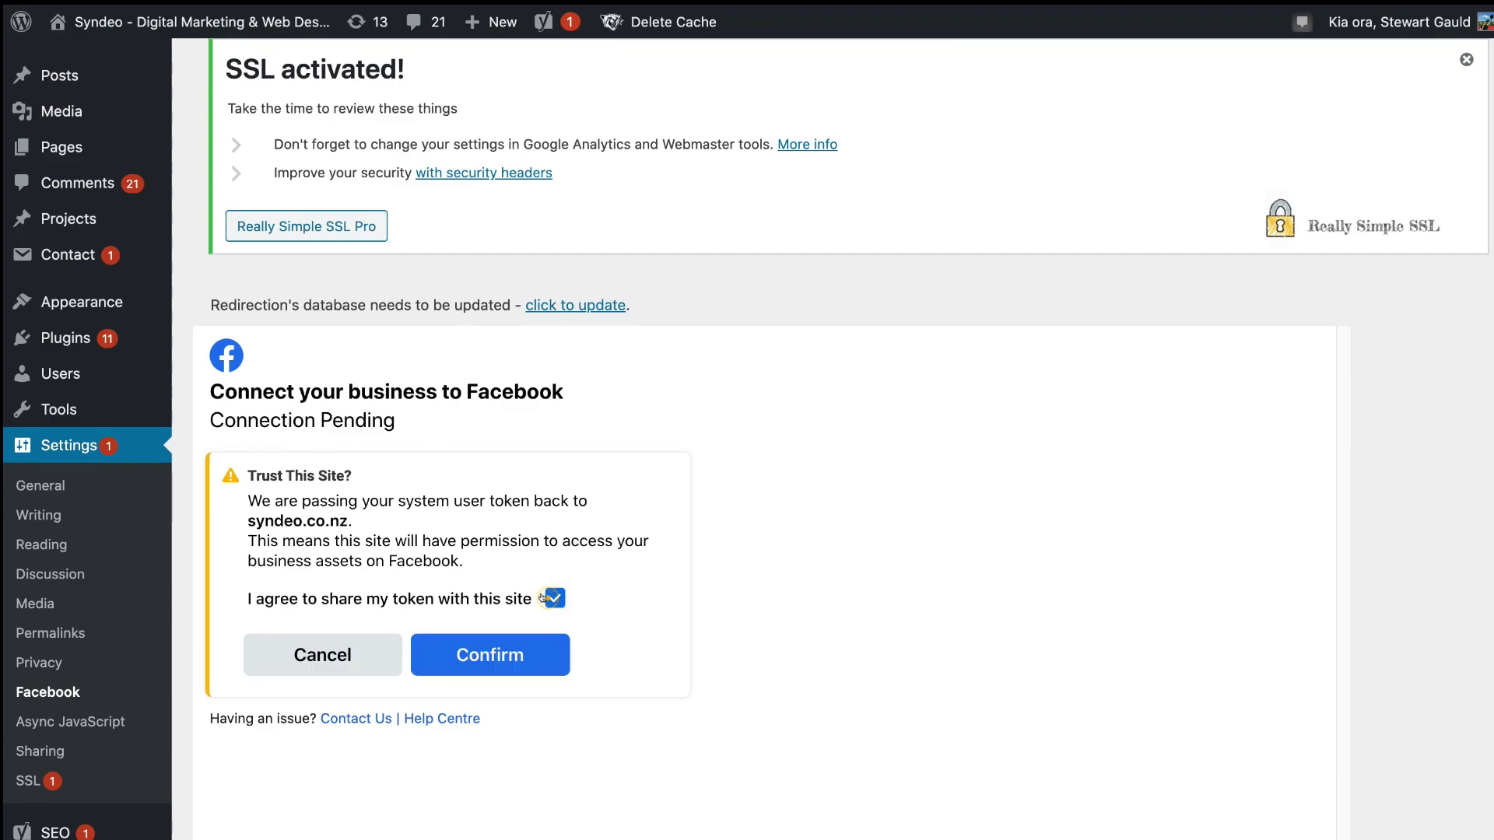
pyautogui.click(515, 649)
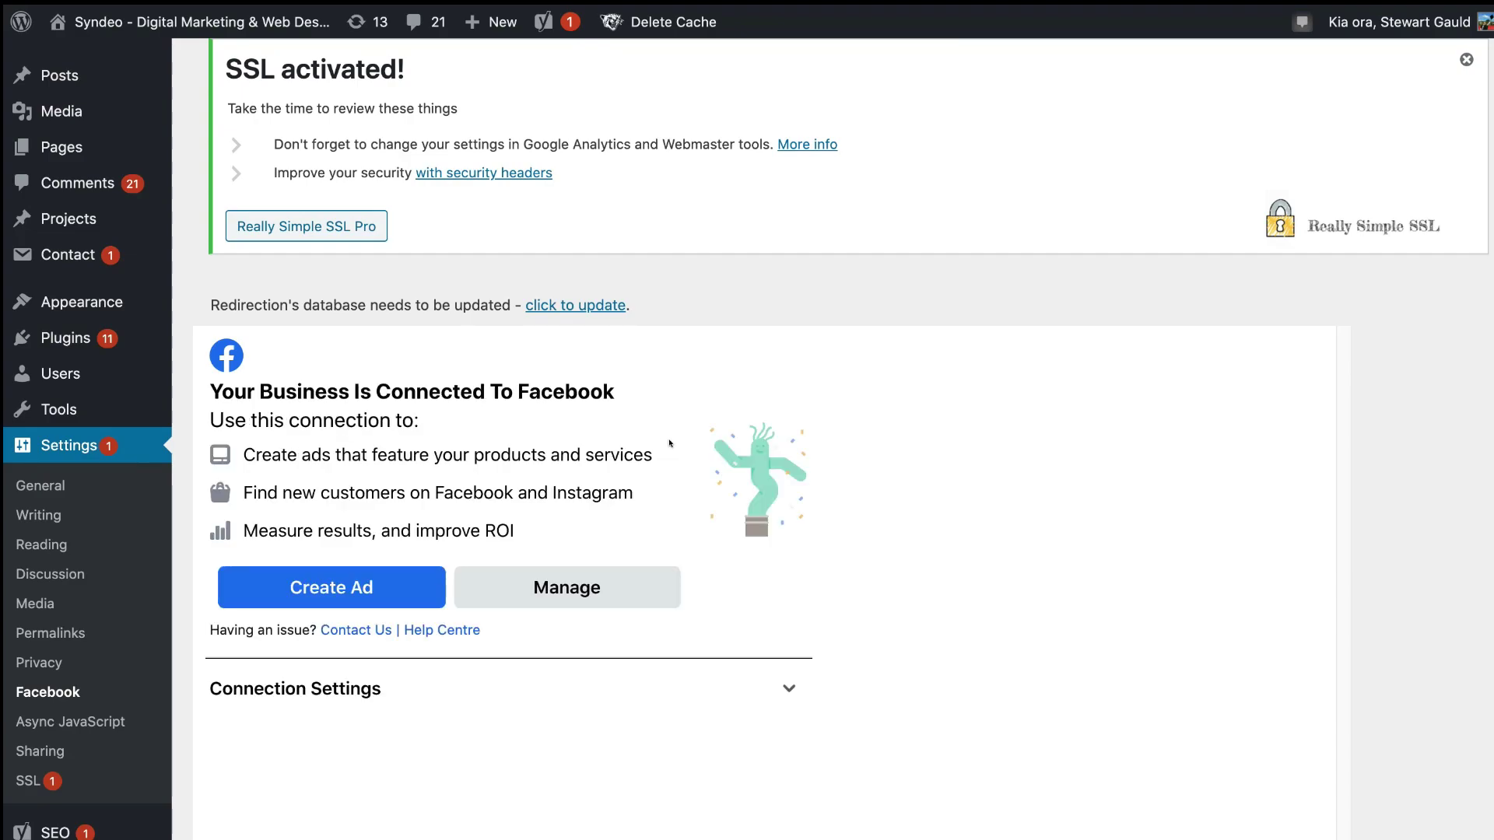
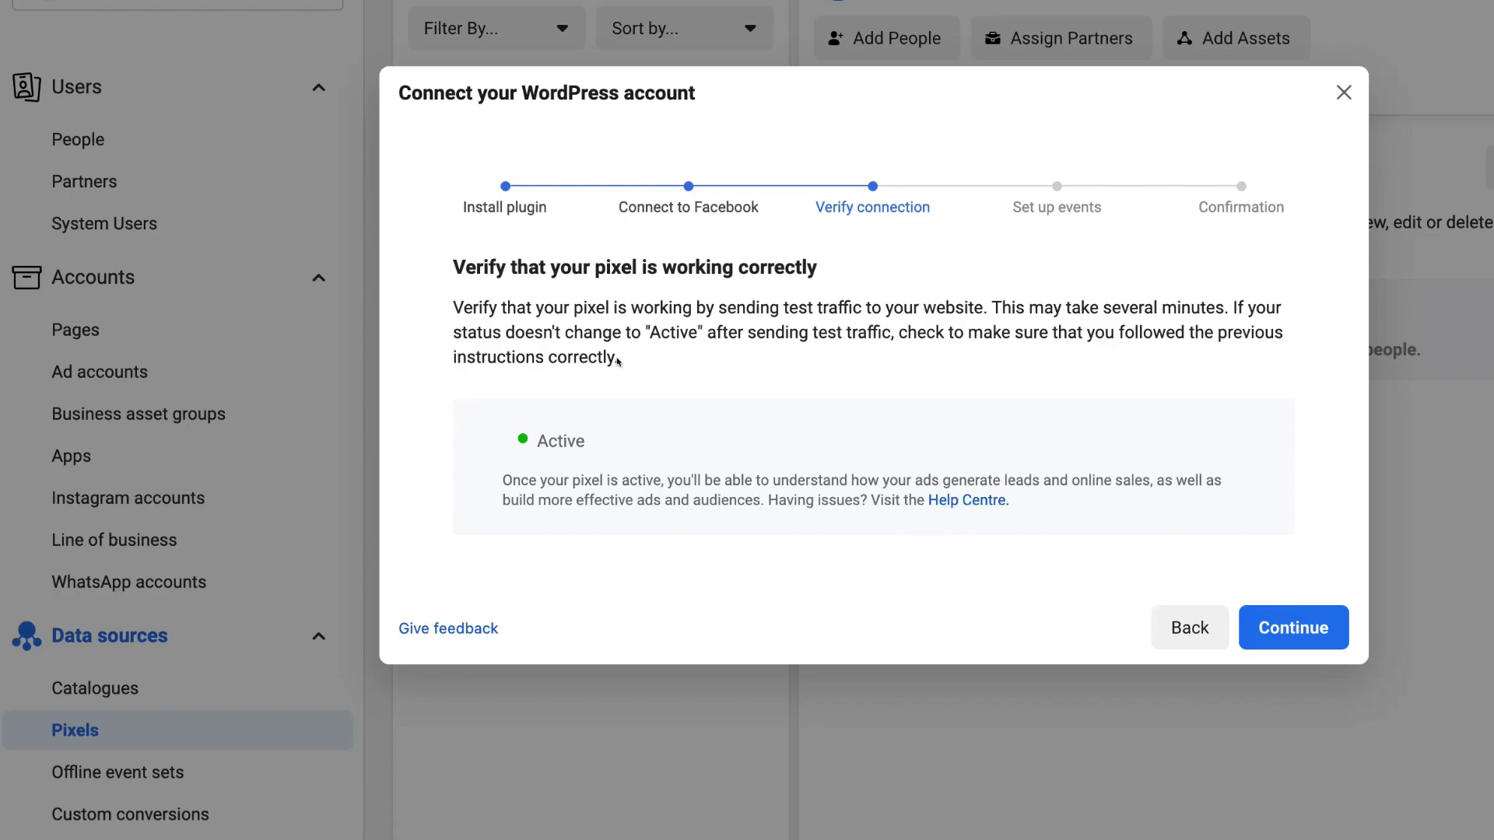
# Return to Facebook Business settings and finish the WordPress connection wizard without adding any events.
pyautogui.click(1269, 629)
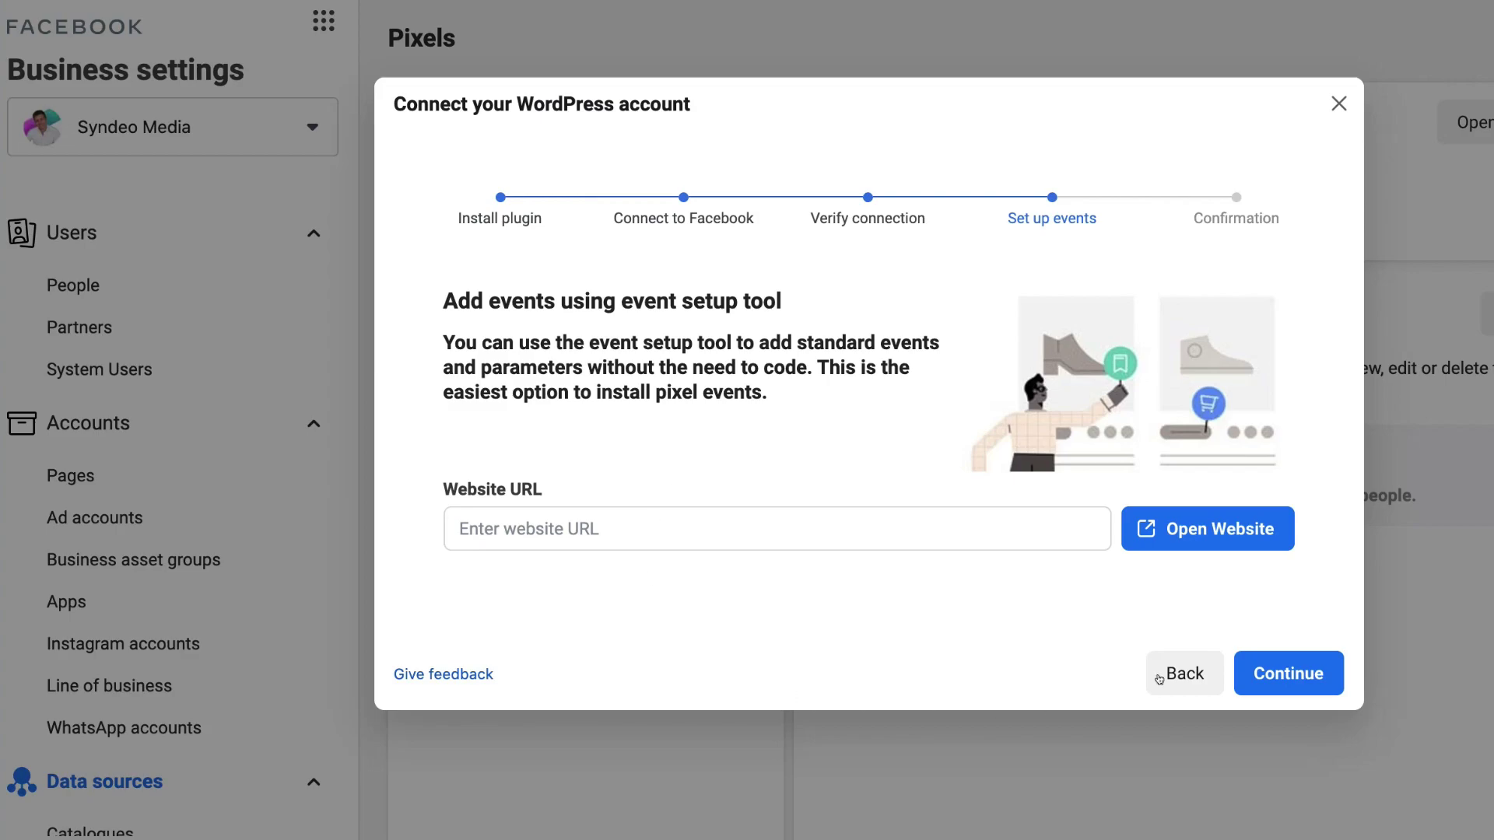
pyautogui.click(1257, 663)
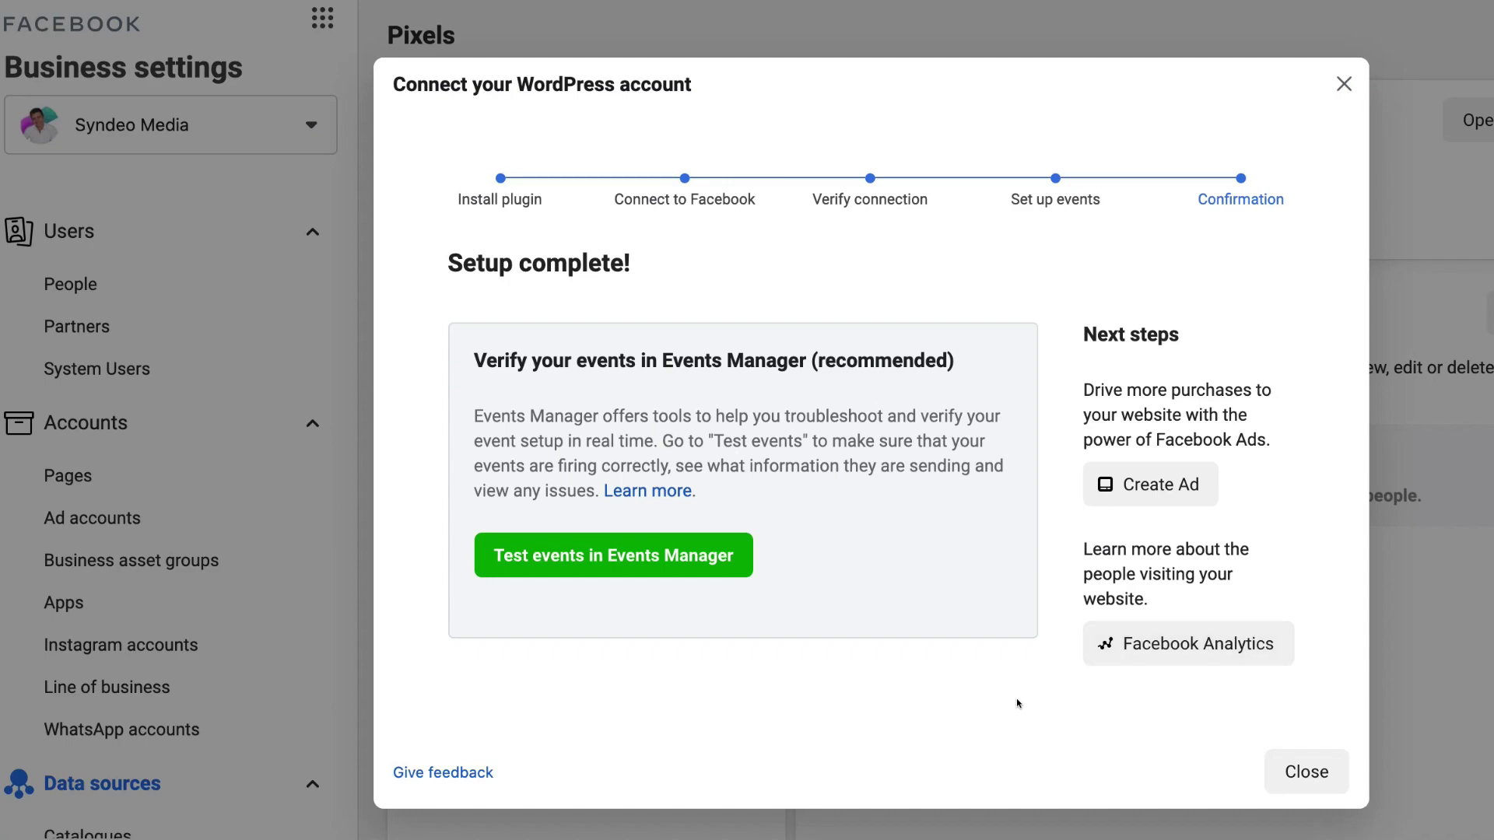
pyautogui.click(1307, 771)
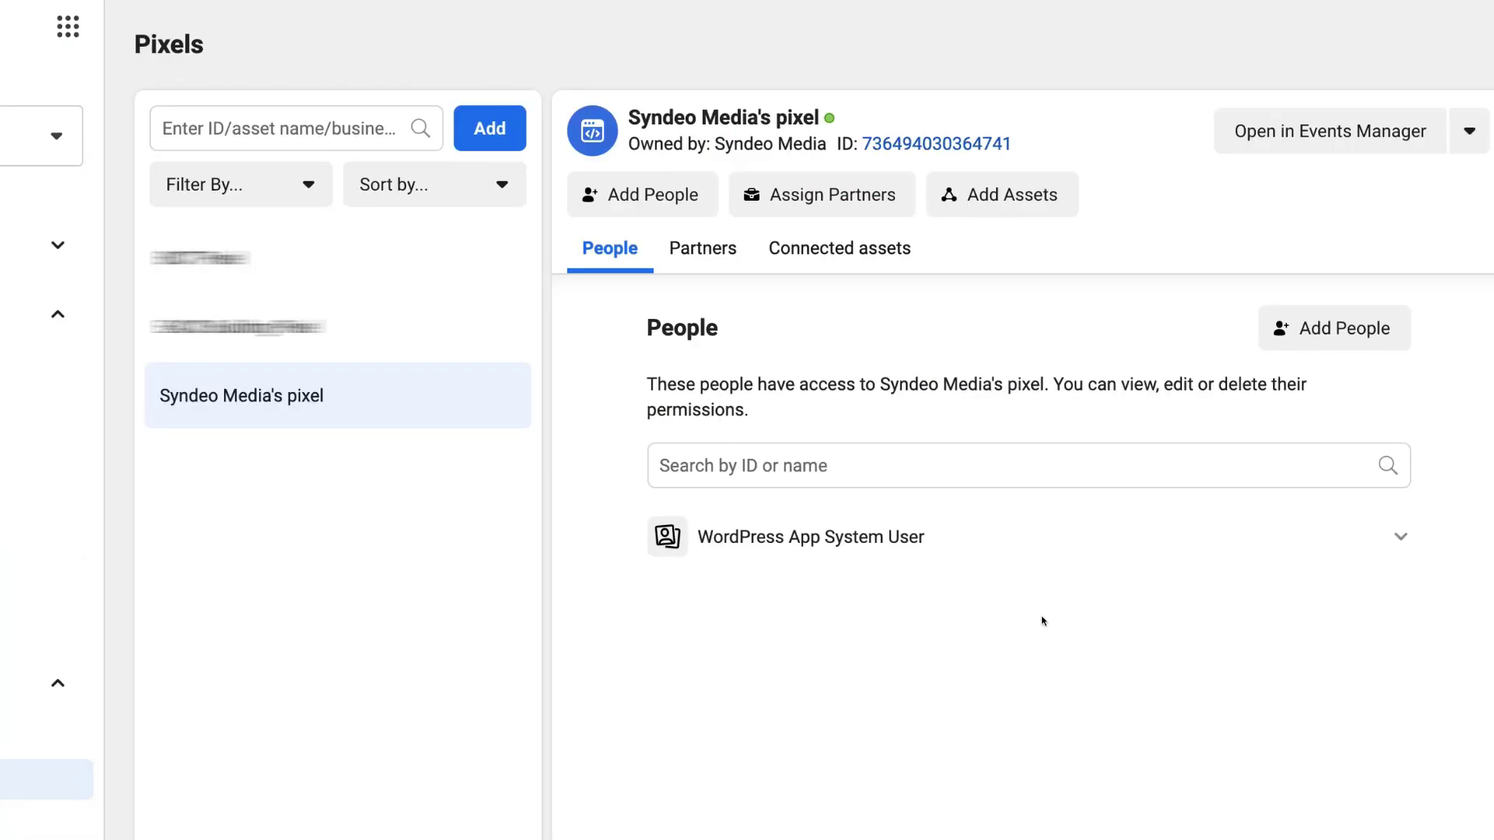